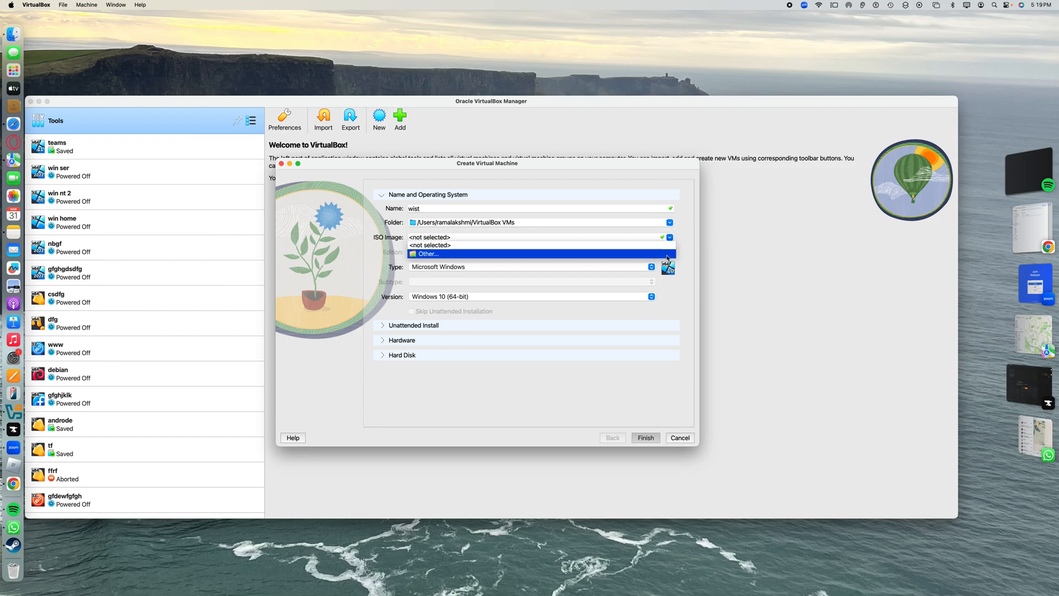
# Choose SERVER_EVAL_x64FRE_en-us.iso from Downloads as the ISO image for the wist virtual machine
pyautogui.click(488, 253)
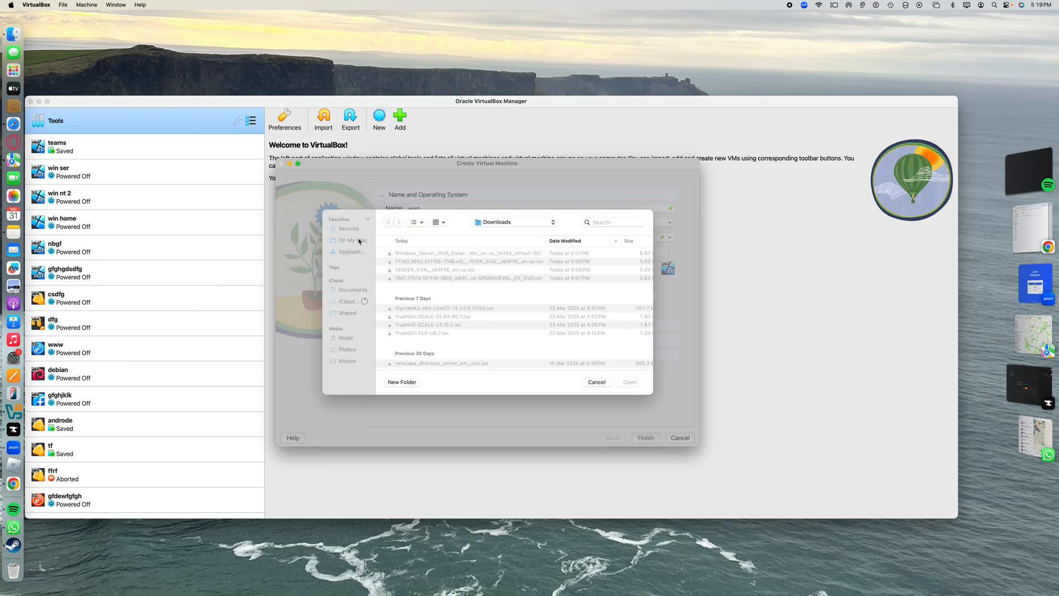
pyautogui.click(449, 279)
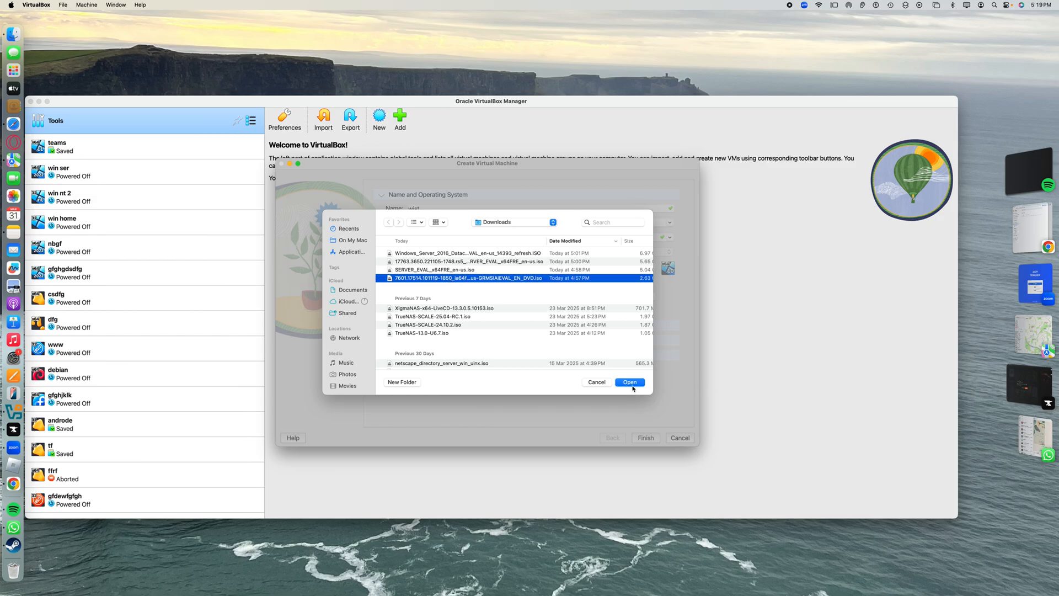
pyautogui.click(469, 270)
pyautogui.click(486, 253)
pyautogui.click(485, 261)
pyautogui.click(483, 270)
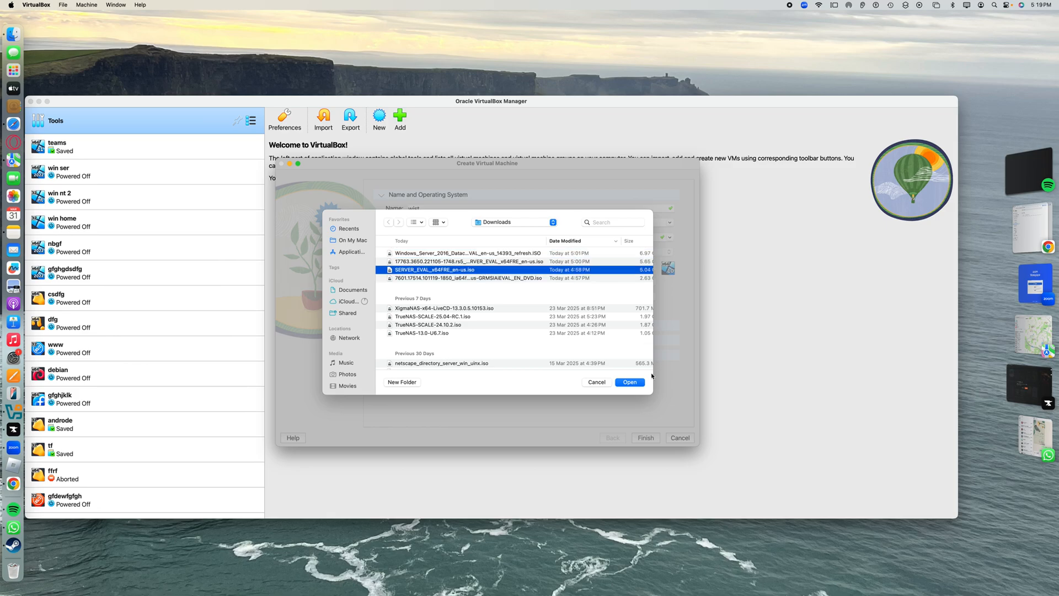
pyautogui.click(632, 384)
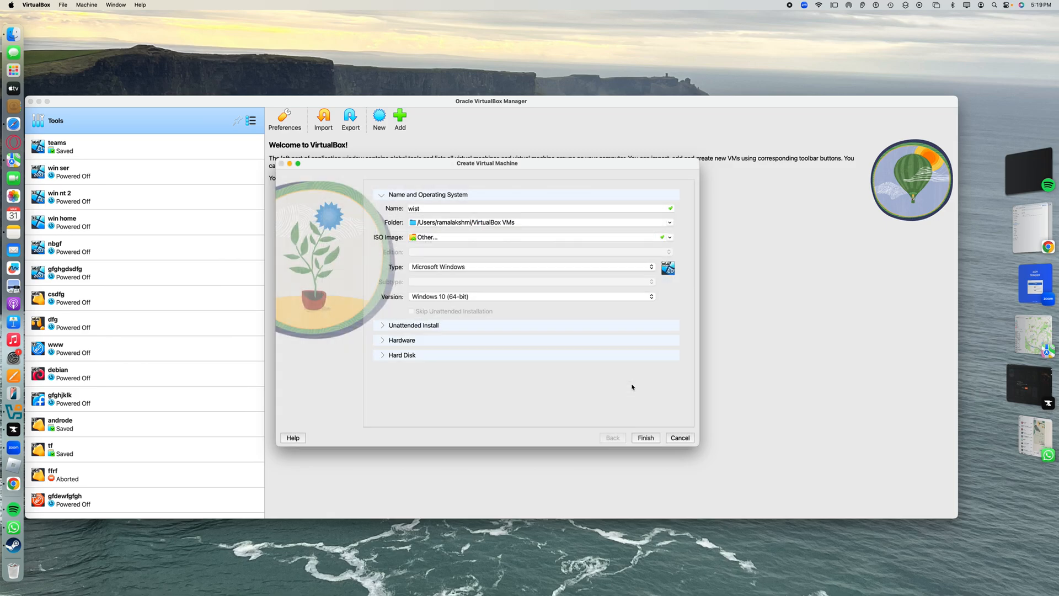
# Set the ISO image to the 7601.17514.101119-1850 ia64fre Server Enterprise evaluation file and create the wist virtual machine
pyautogui.click(669, 237)
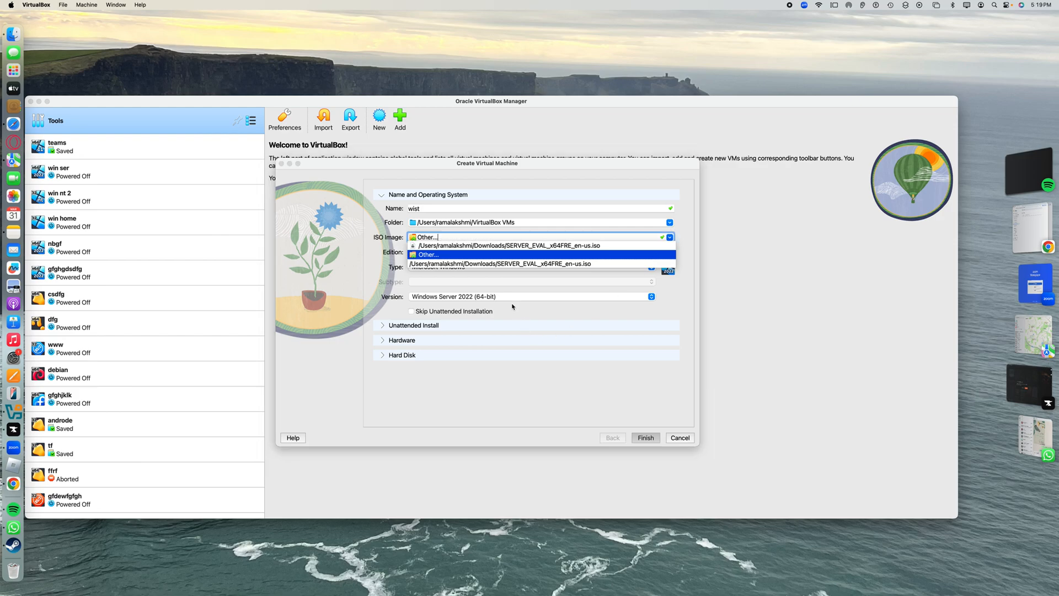
pyautogui.press('Return')
pyautogui.click(489, 278)
pyautogui.click(625, 380)
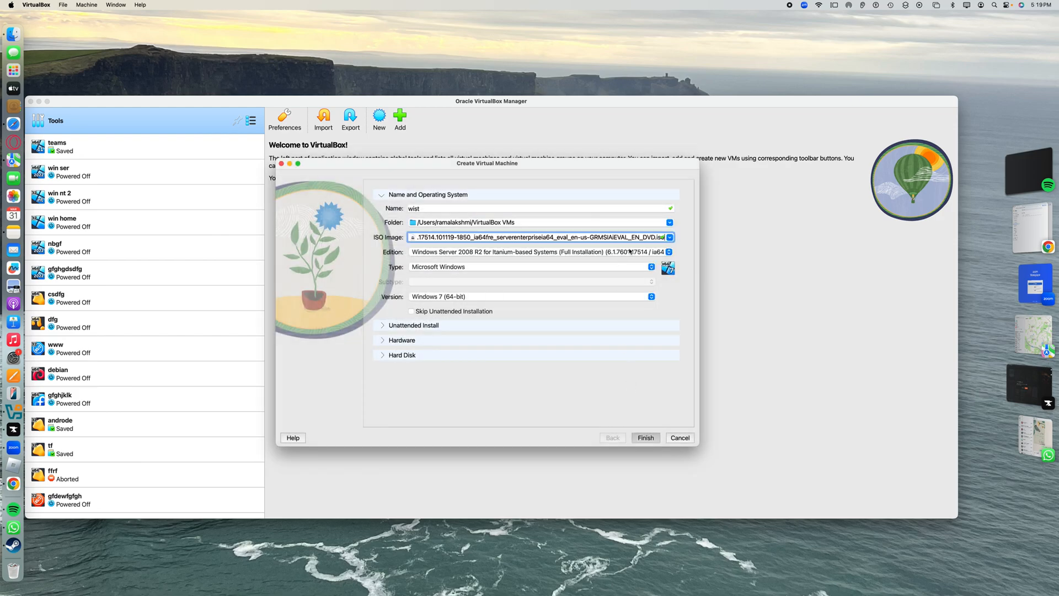
pyautogui.click(590, 252)
pyautogui.click(587, 253)
pyautogui.click(645, 438)
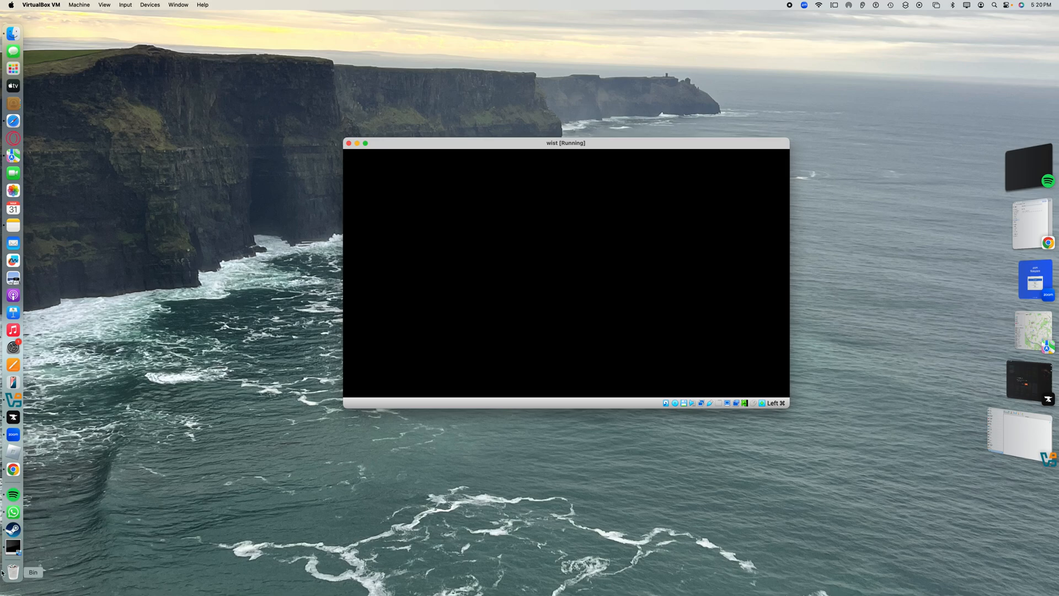
# Try an ACPI shutdown of the running wist machine and power it off through its window's close options
pyautogui.click(104, 4)
pyautogui.moveTo(79, 4)
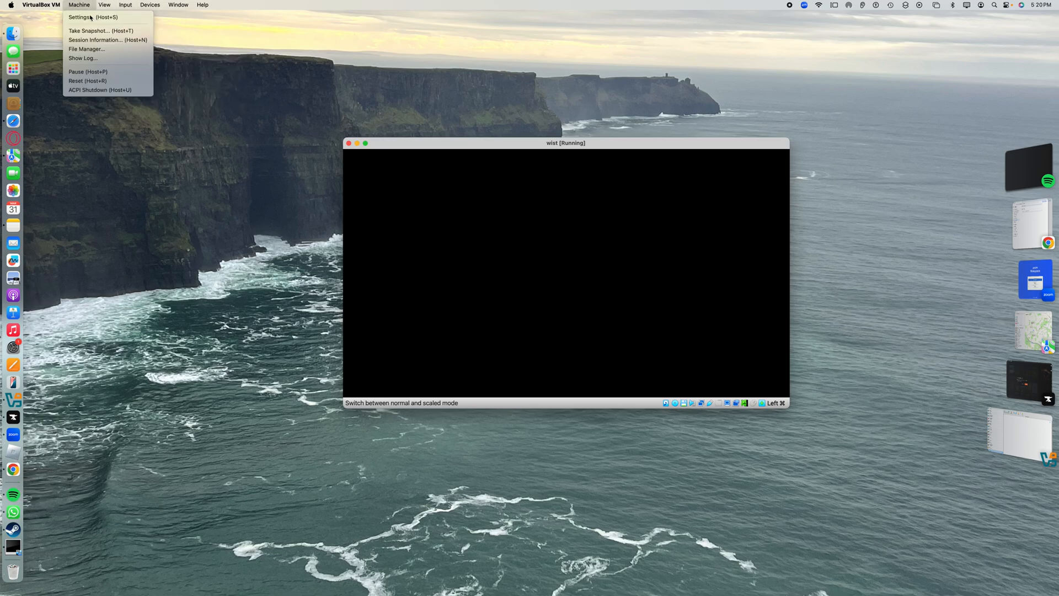
pyautogui.click(124, 90)
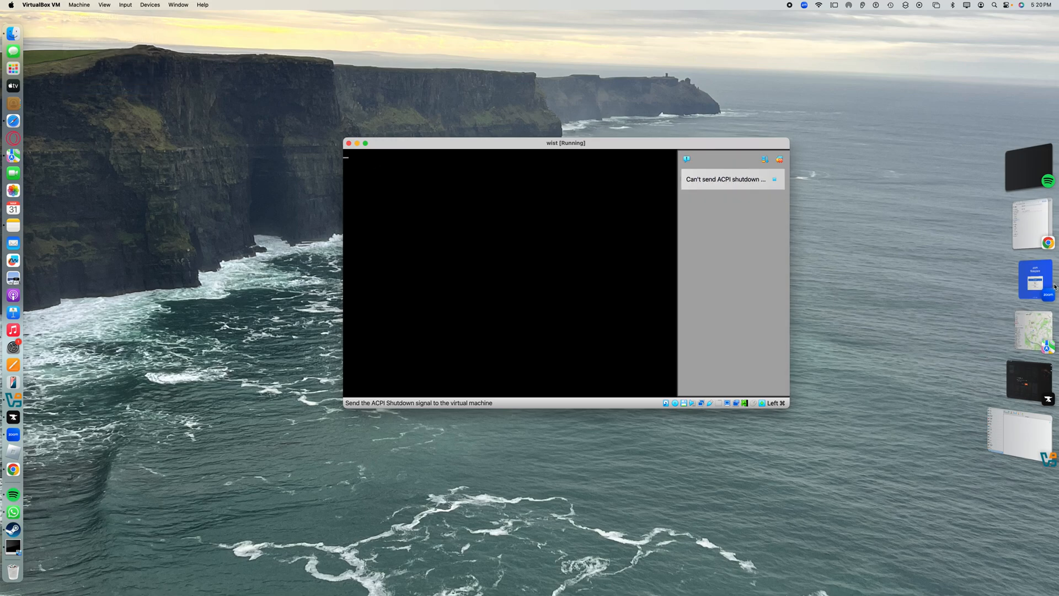
pyautogui.click(348, 143)
pyautogui.click(602, 282)
pyautogui.click(614, 299)
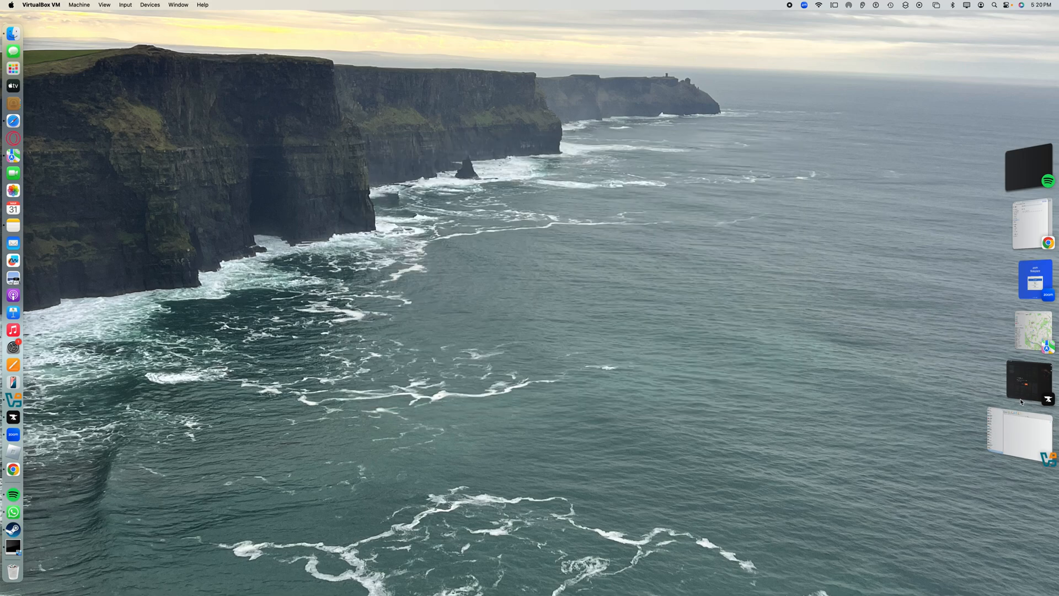
# Return to the VirtualBox Manager and begin a new virtual machine named jgtmjkmhffhjgfdgjk
pyautogui.click(1021, 419)
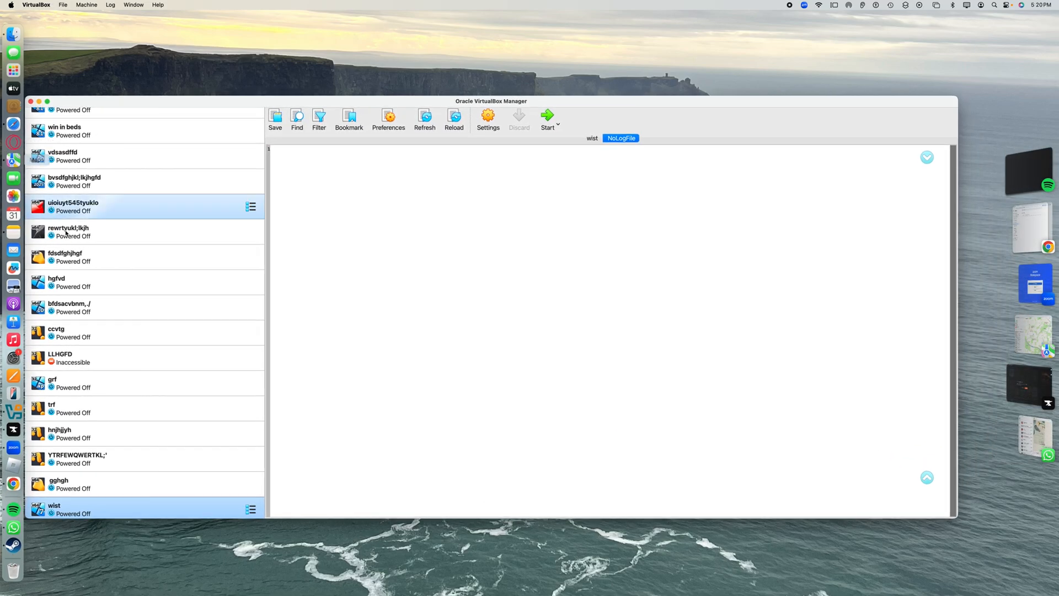
pyautogui.scroll(10, 66, 230)
pyautogui.scroll(3, 125, 128)
pyautogui.scroll(15, 125, 128)
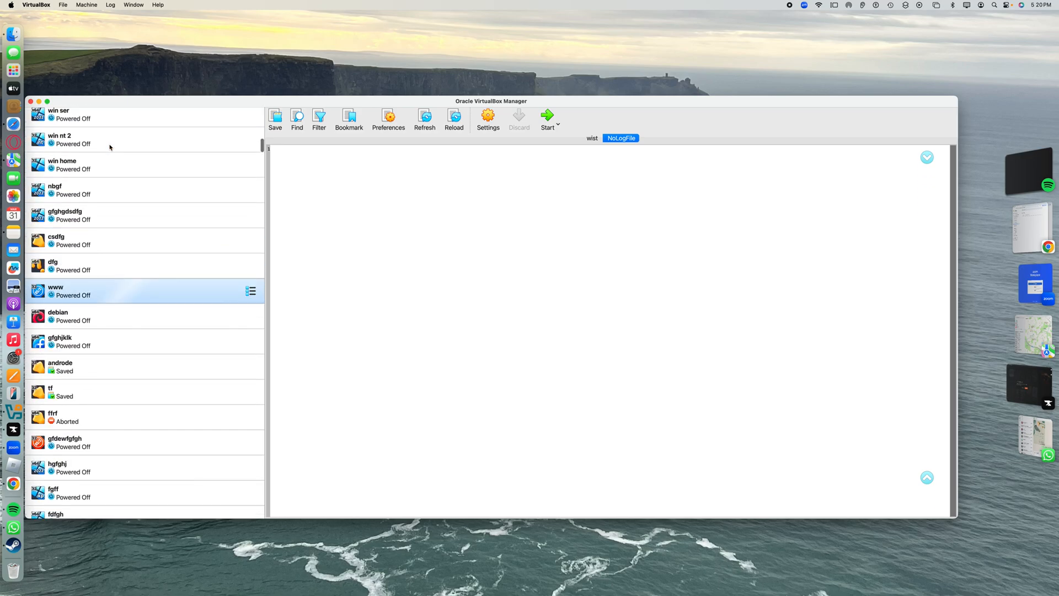
pyautogui.scroll(3, 110, 147)
pyautogui.click(109, 121)
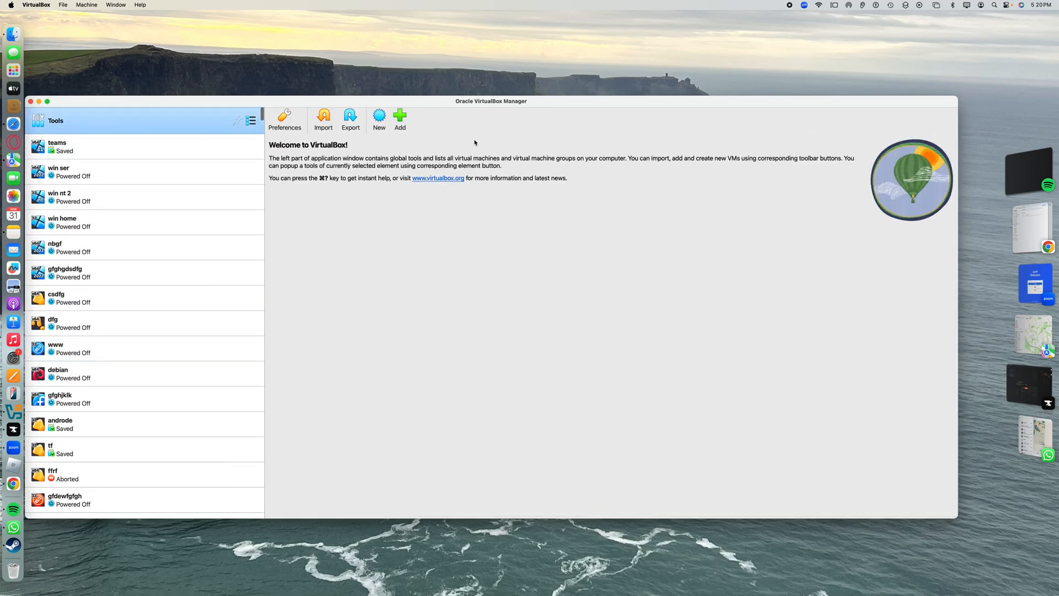
pyautogui.click(379, 117)
pyautogui.write('jgtmjk')
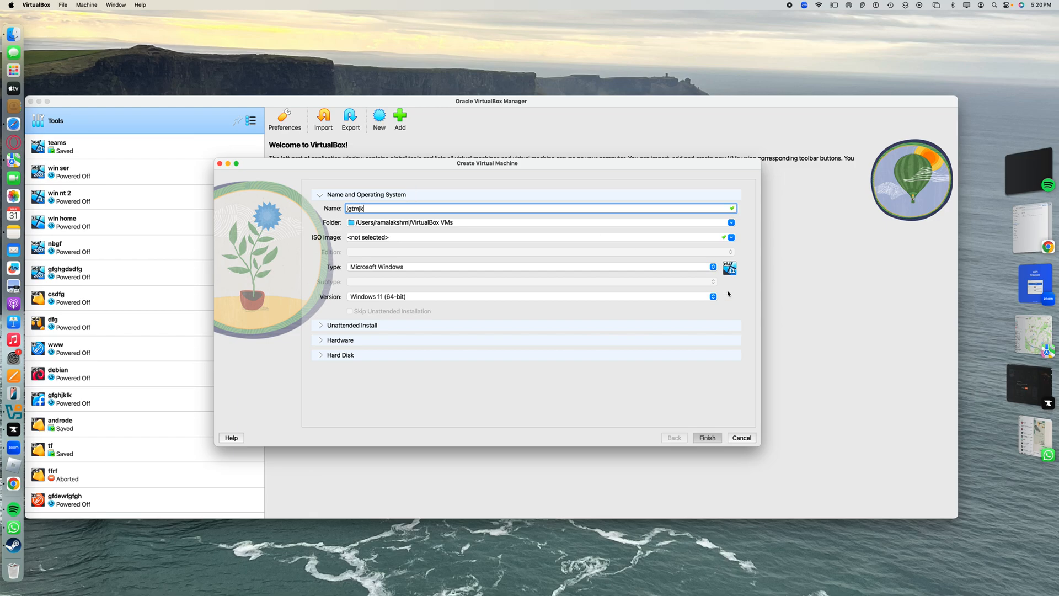
pyautogui.write('mhffhjgfdgjk')
# Attach the recent 7601.17514.101119-1850 ia64fre ISO, enable Skip Unattended Installation and create the virtual machine
pyautogui.click(732, 236)
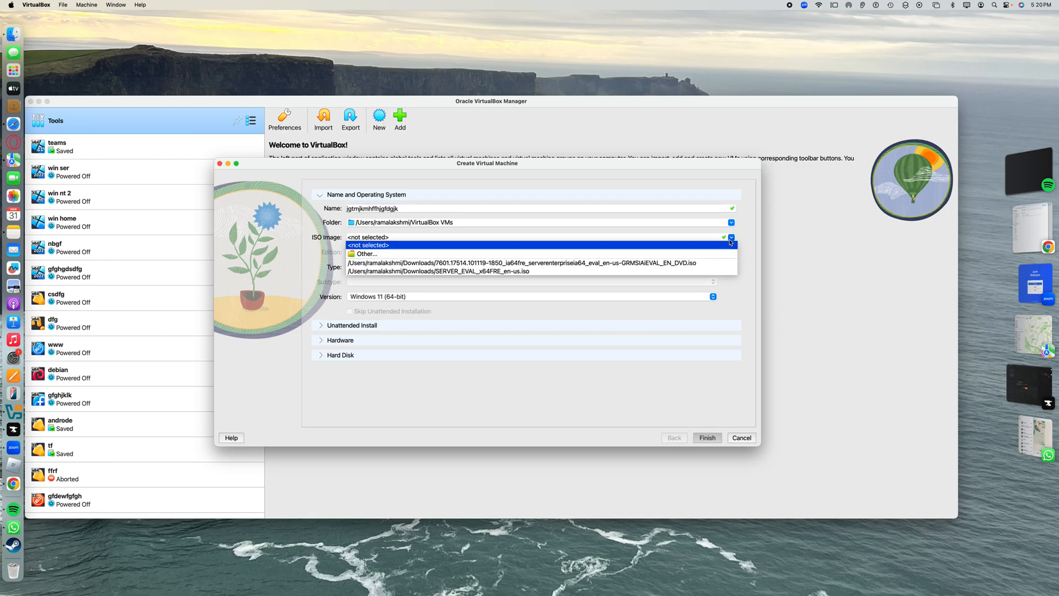
pyautogui.click(688, 263)
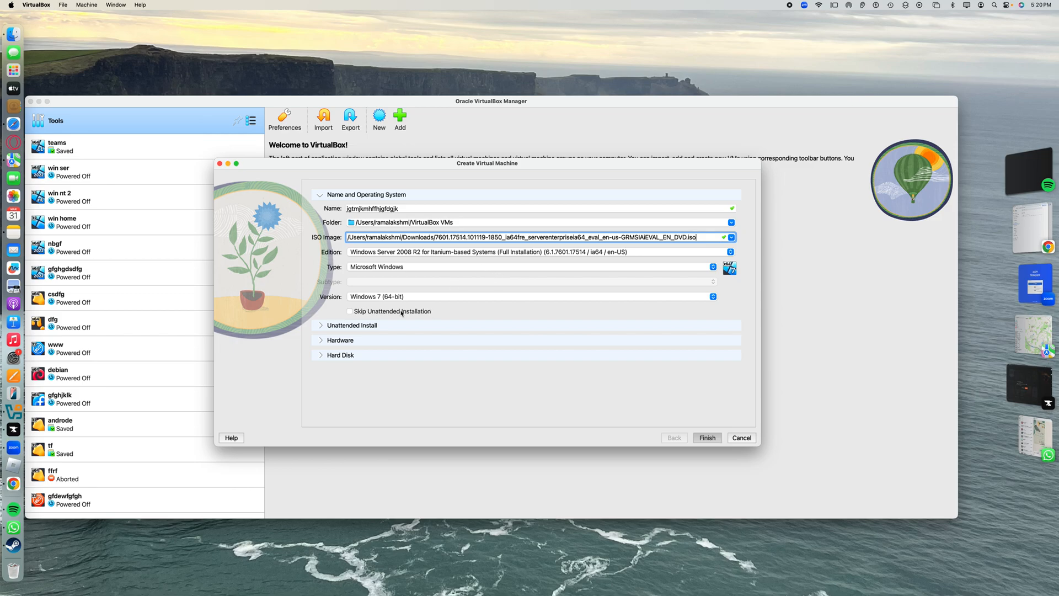
pyautogui.click(350, 311)
pyautogui.click(706, 438)
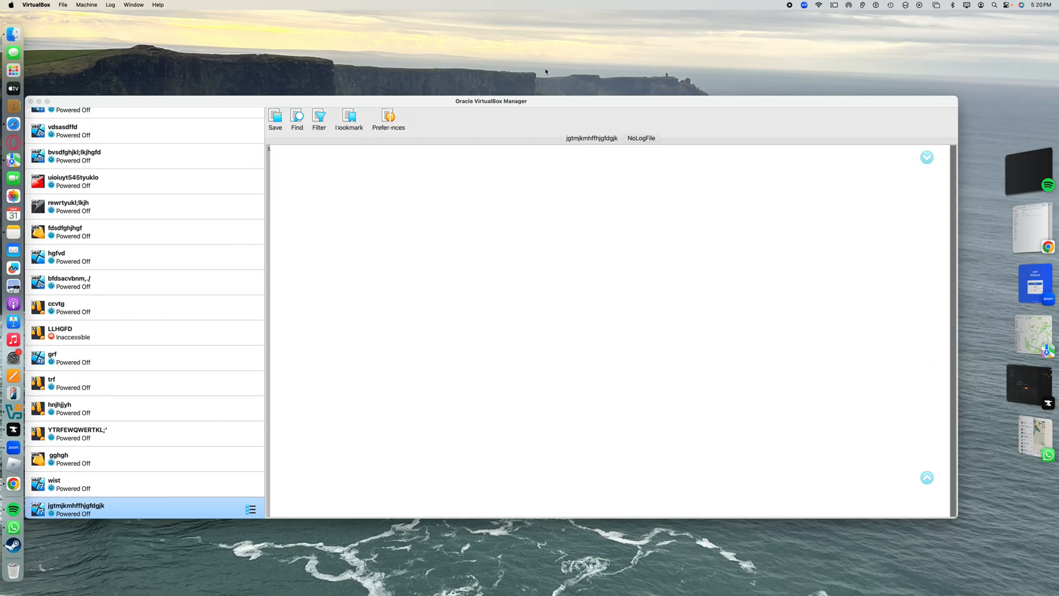
# Start the jgtmjkmhffhjgfdgjk virtual machine and view its boot output
pyautogui.click(548, 117)
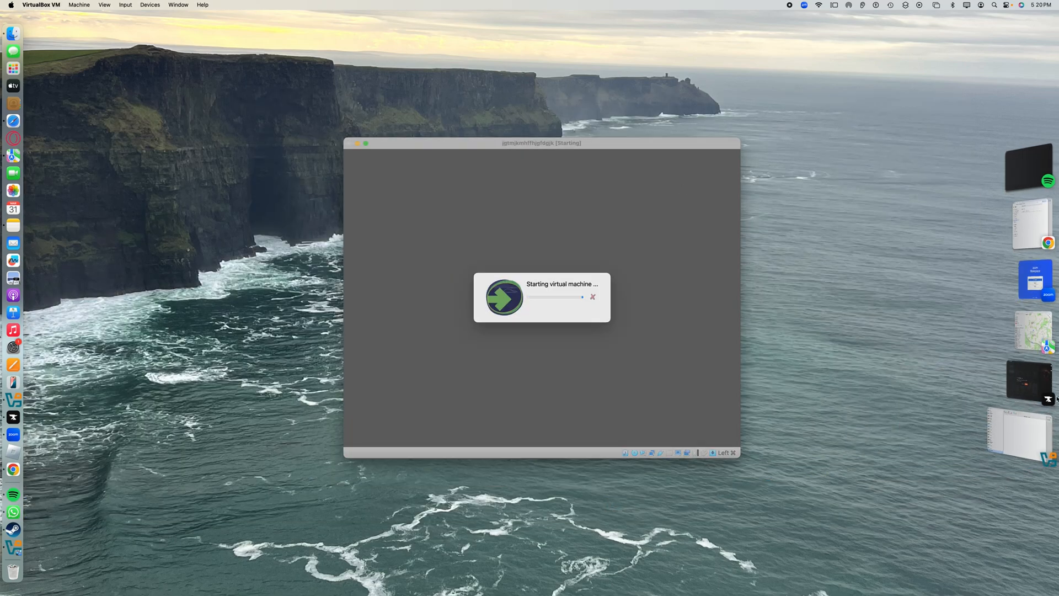
pyautogui.click(1044, 435)
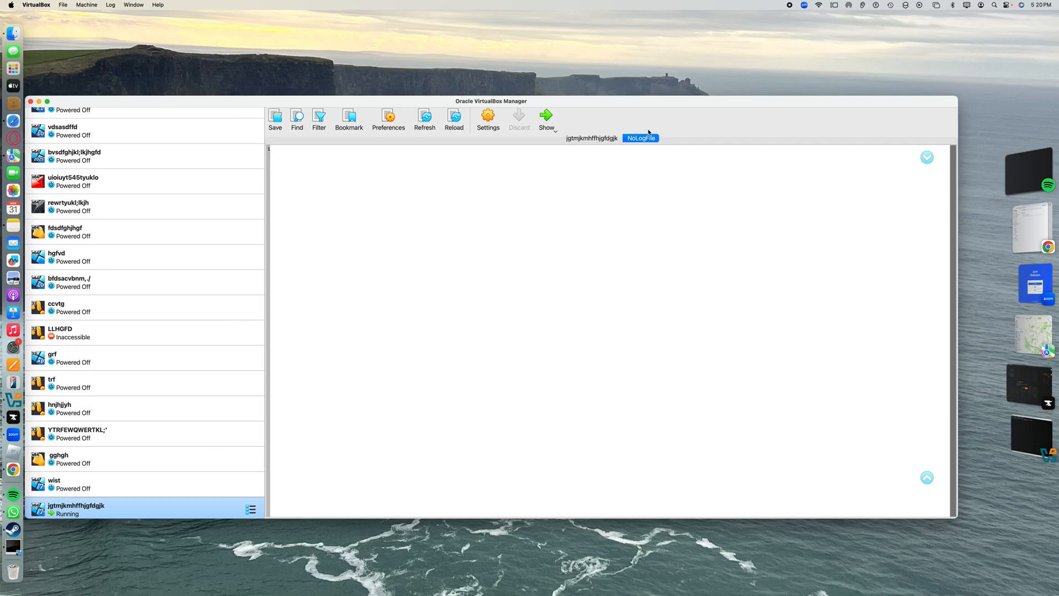
pyautogui.click(1024, 424)
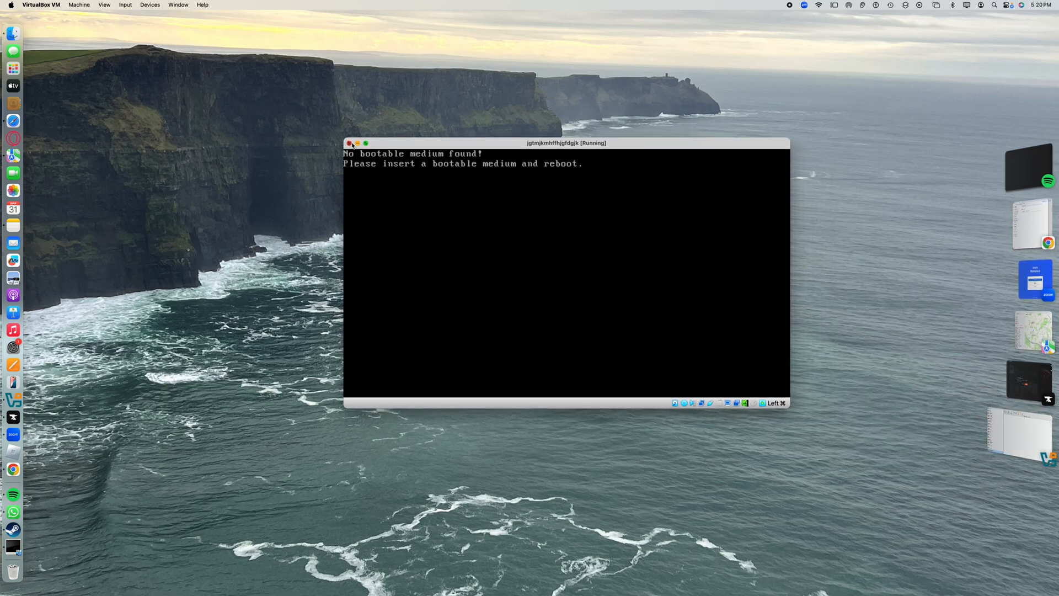
# Close the jgtmjkmhffhjgfdgjk virtual machine by powering it off
pyautogui.click(349, 143)
pyautogui.click(568, 282)
pyautogui.click(610, 298)
# Return to the VirtualBox Manager's global tools and begin creating another virtual machine
pyautogui.click(1011, 425)
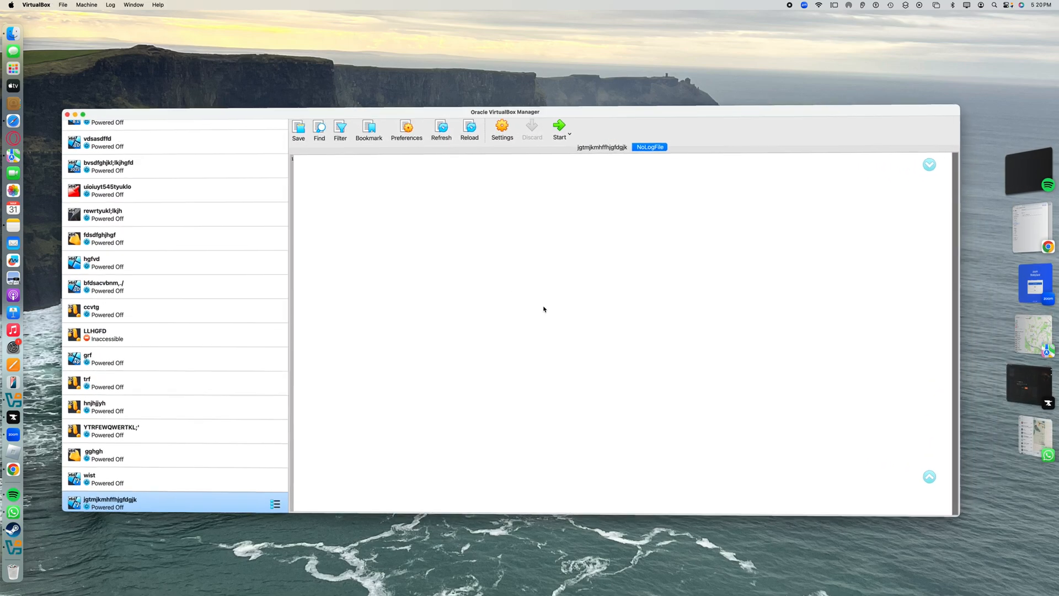
pyautogui.scroll(5, 226, 243)
pyautogui.scroll(10, 227, 243)
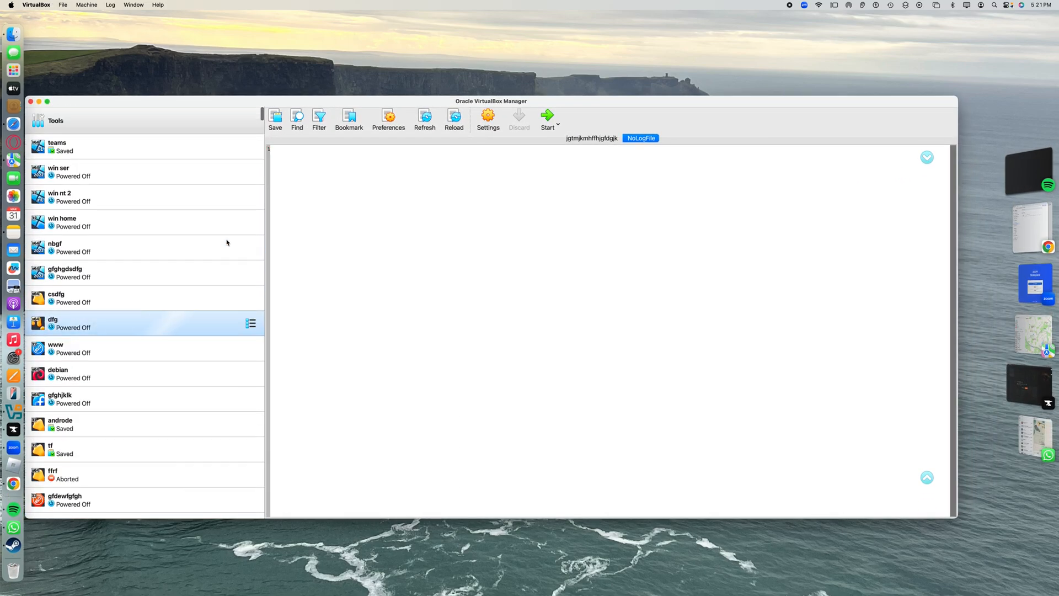
pyautogui.click(180, 123)
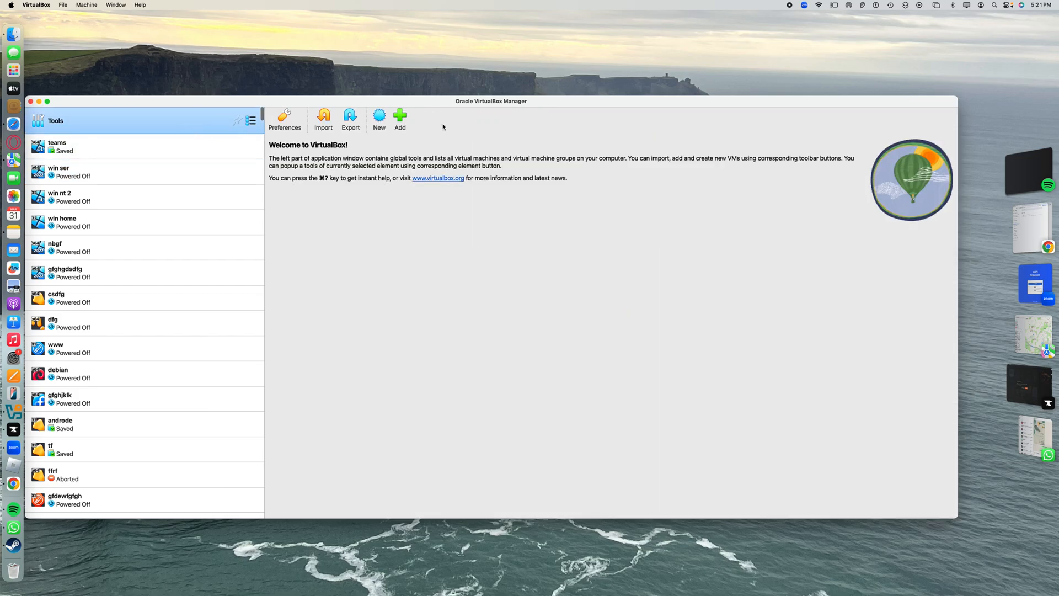
pyautogui.click(380, 119)
# Attach the 17763.3650.221105-1748 SERVER_EVAL_x64FRE_en-us ISO from Downloads and list its available Windows Server editions
pyautogui.click(732, 238)
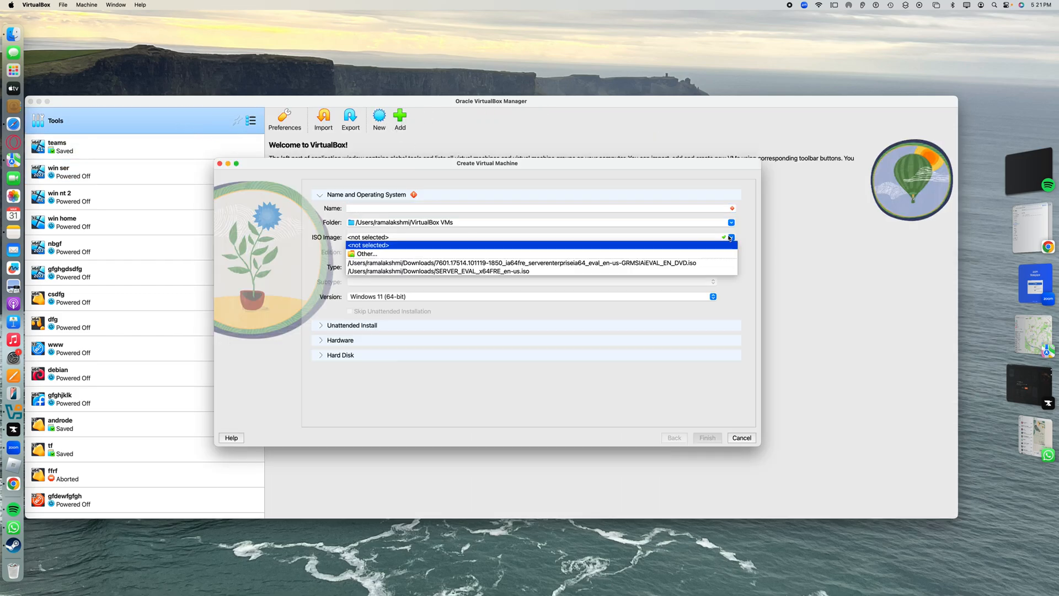
pyautogui.click(720, 255)
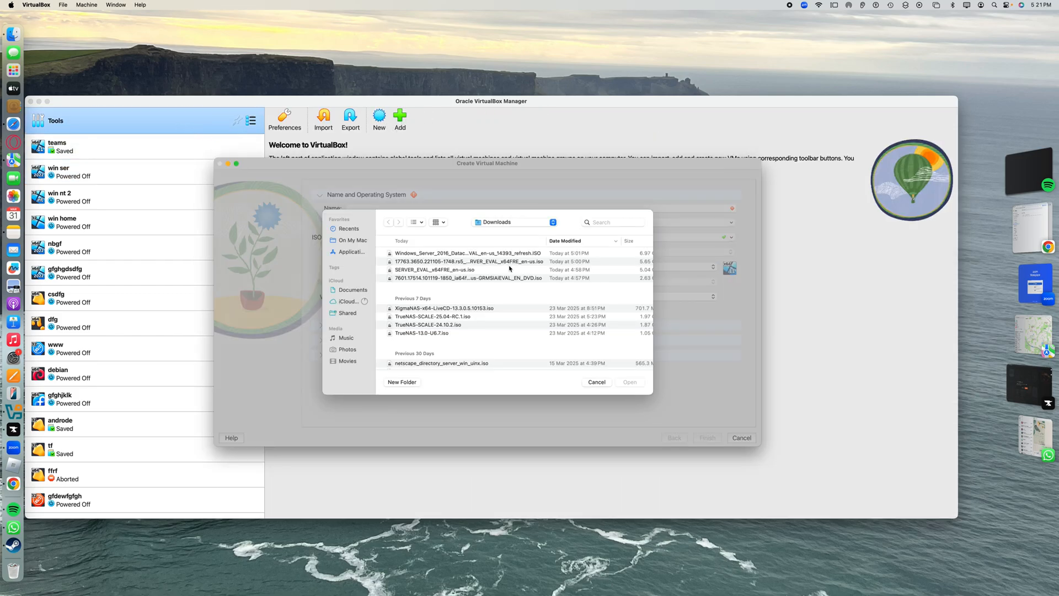
pyautogui.click(501, 263)
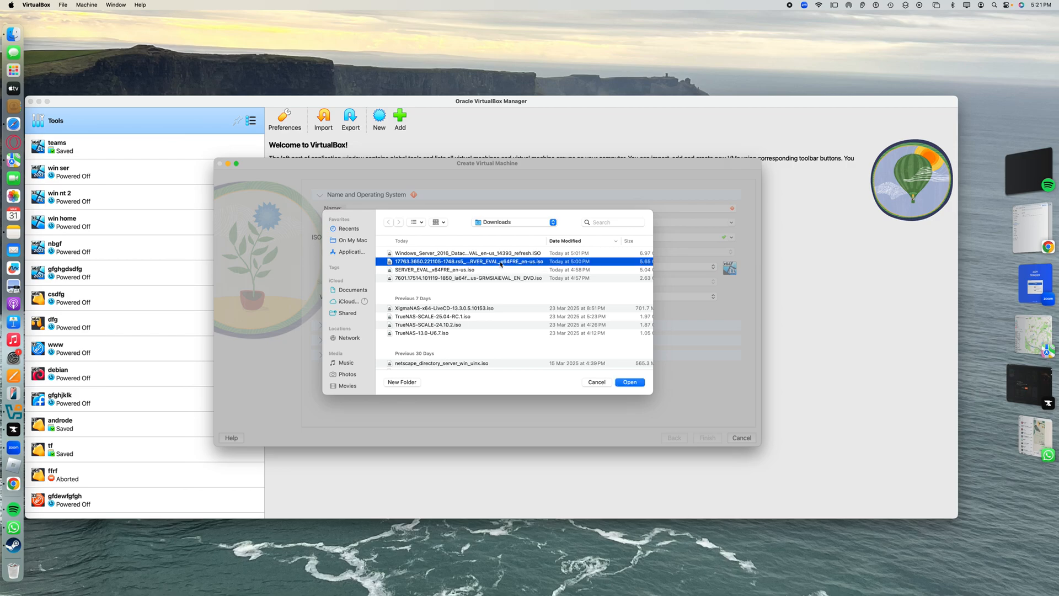
pyautogui.click(639, 386)
pyautogui.click(729, 252)
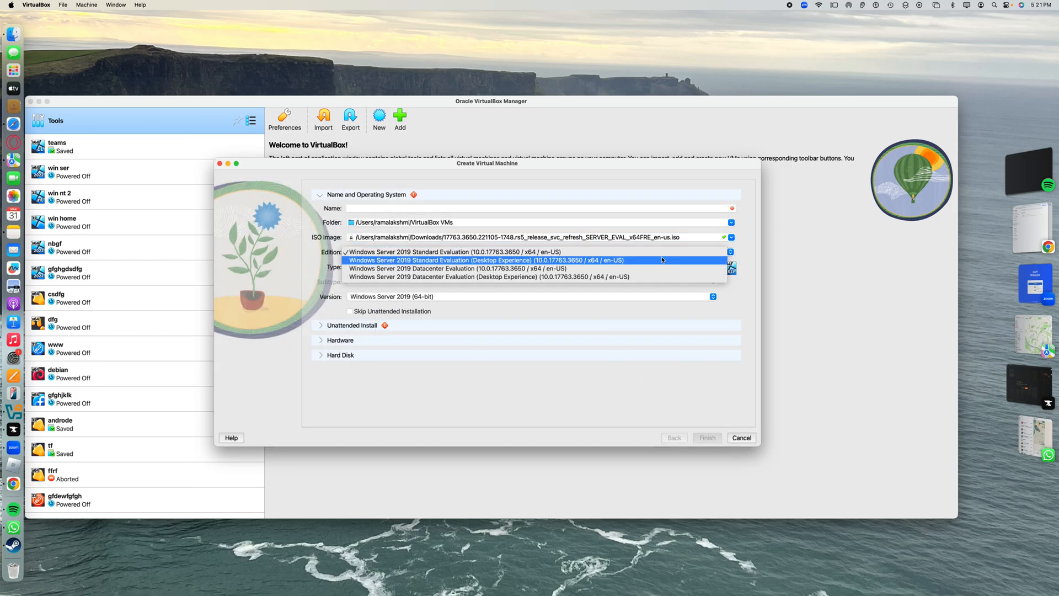
# Set the new machine's ISO image to the 7601.17514.101119-1850 ia64fre evaluation file from Downloads
pyautogui.click(731, 237)
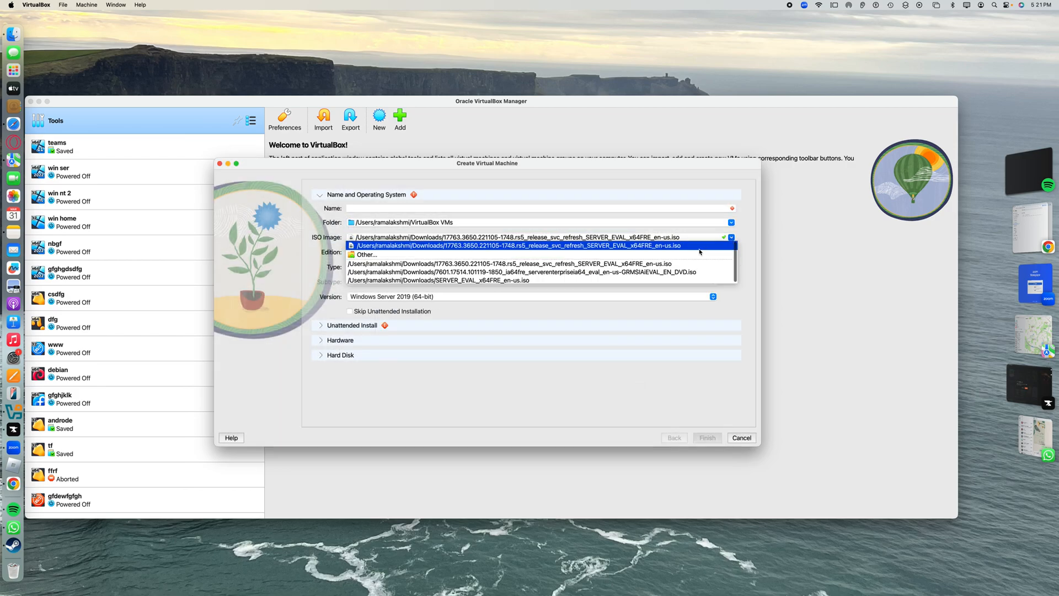
pyautogui.click(411, 254)
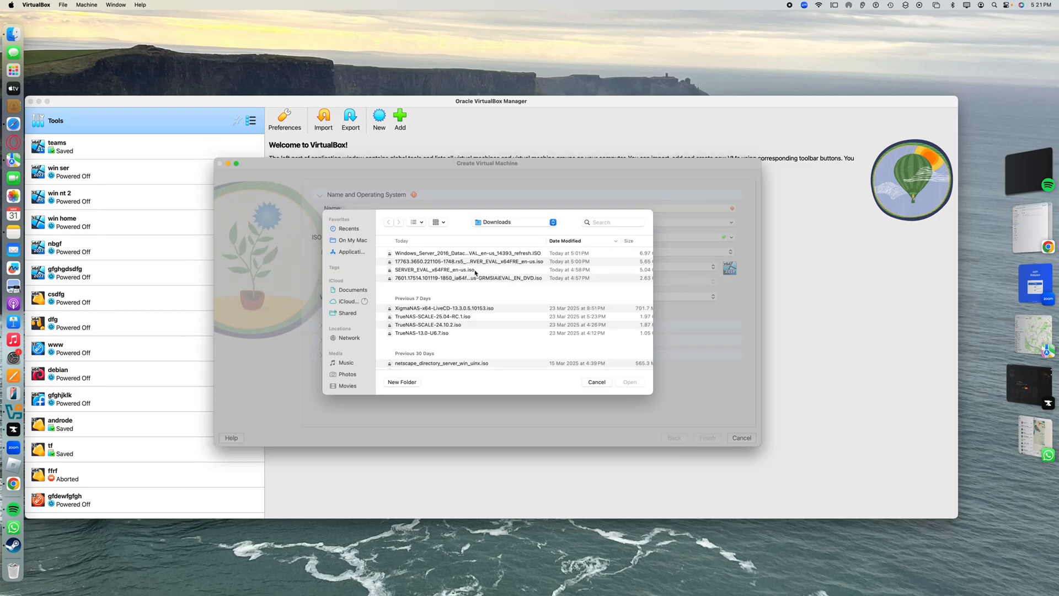
pyautogui.click(475, 278)
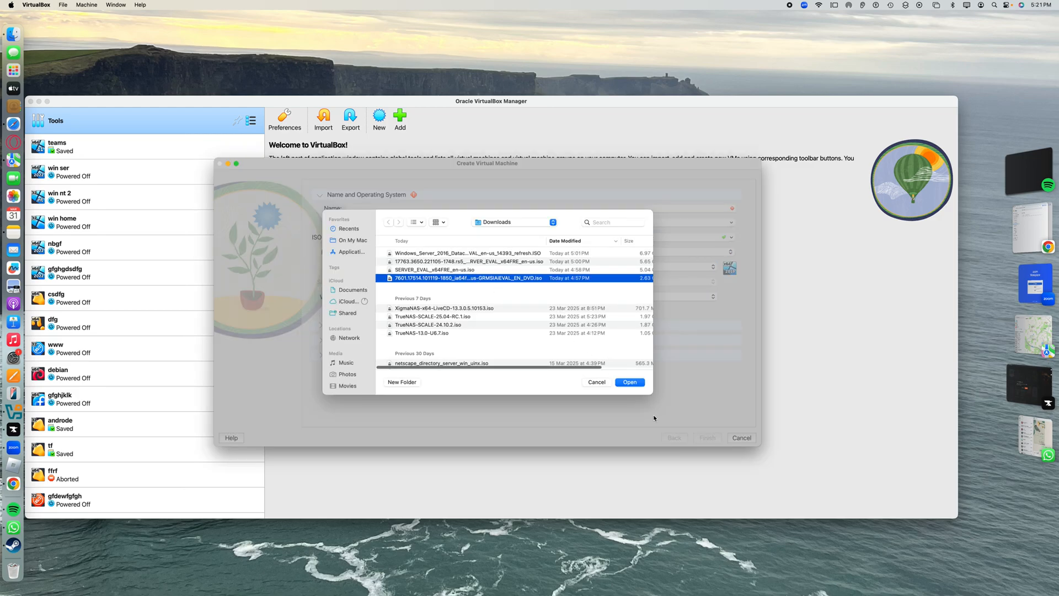
pyautogui.click(635, 382)
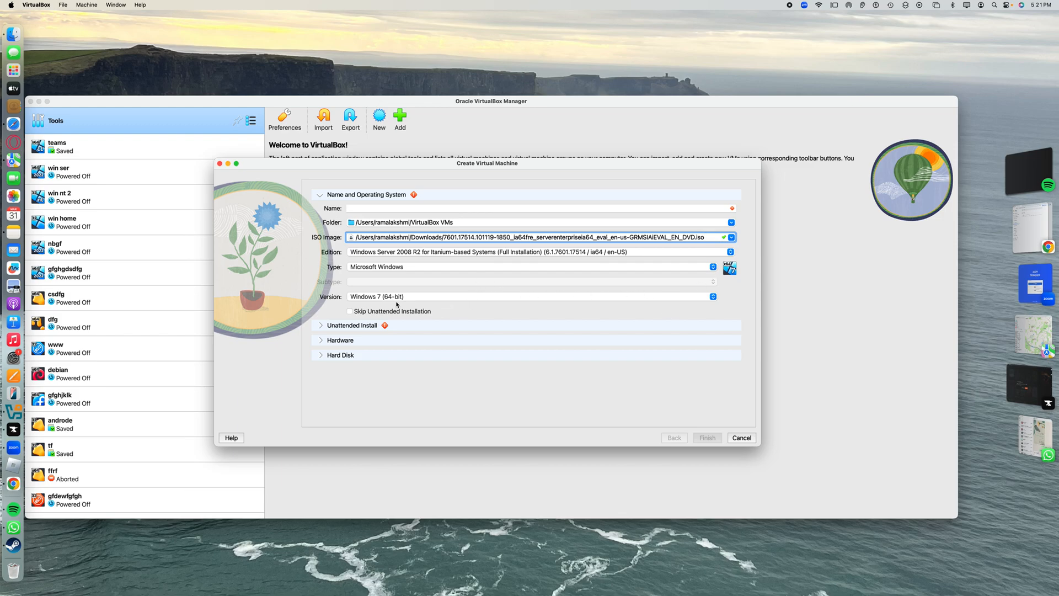
# Enable Skip Unattended Installation, name the virtual machine bv and create it
pyautogui.click(422, 311)
pyautogui.click(432, 208)
pyautogui.write('bv')
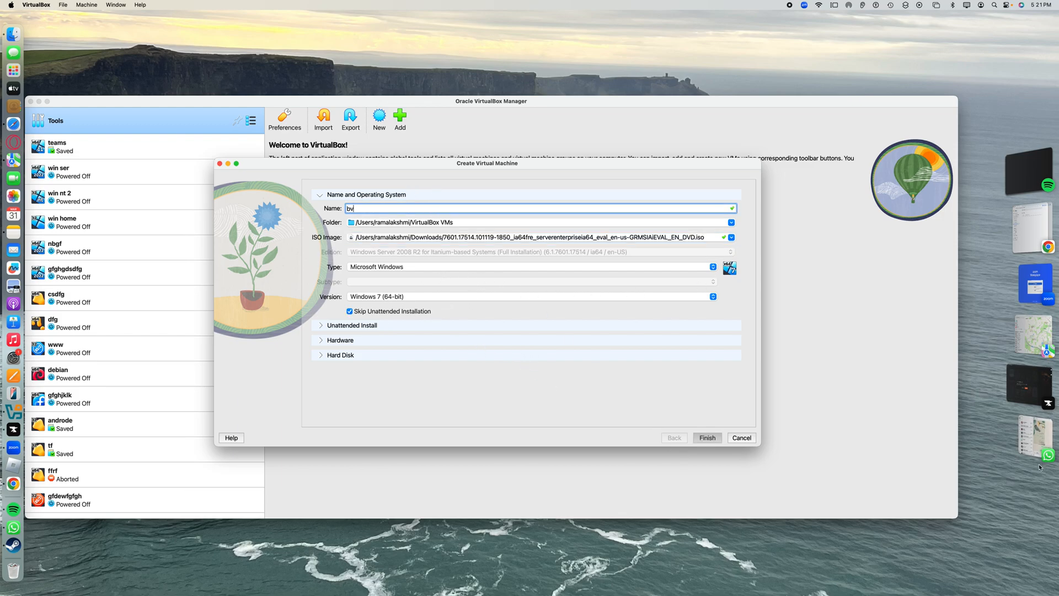
pyautogui.click(707, 437)
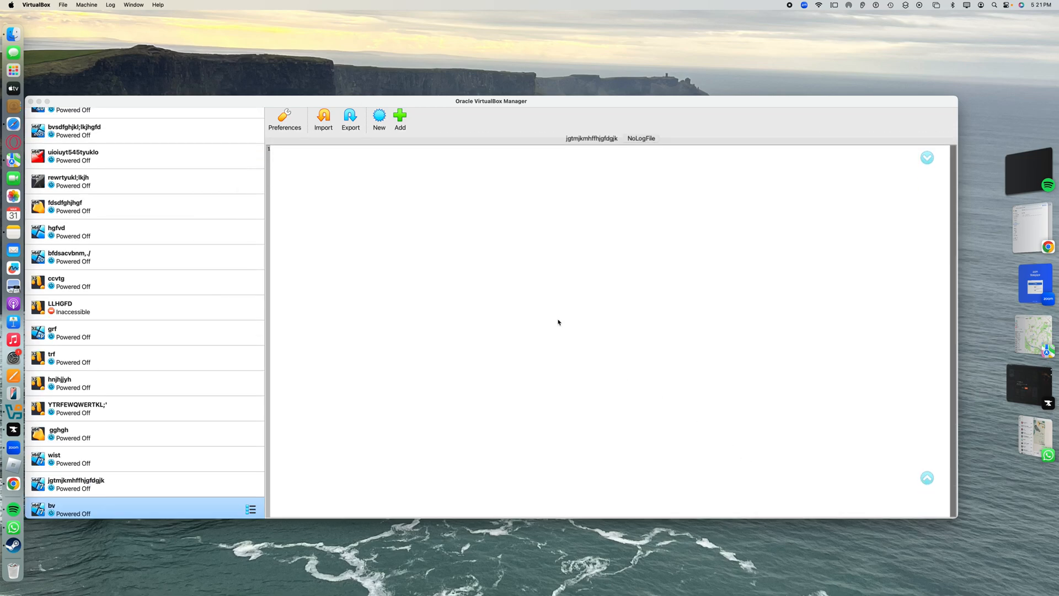
# Start the bv virtual machine and power it off from its boot screen
pyautogui.click(554, 118)
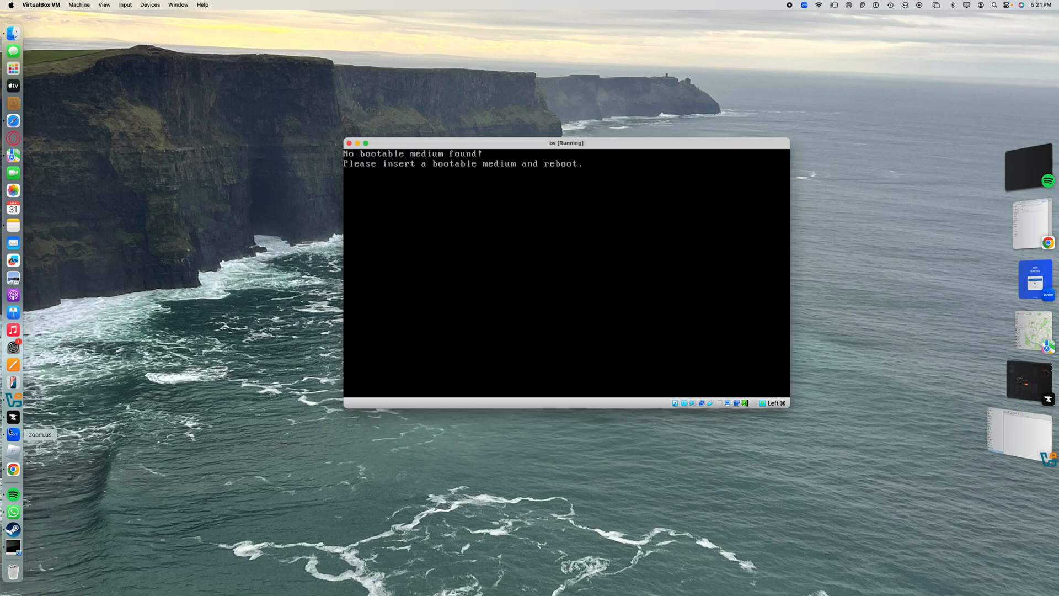
pyautogui.click(349, 143)
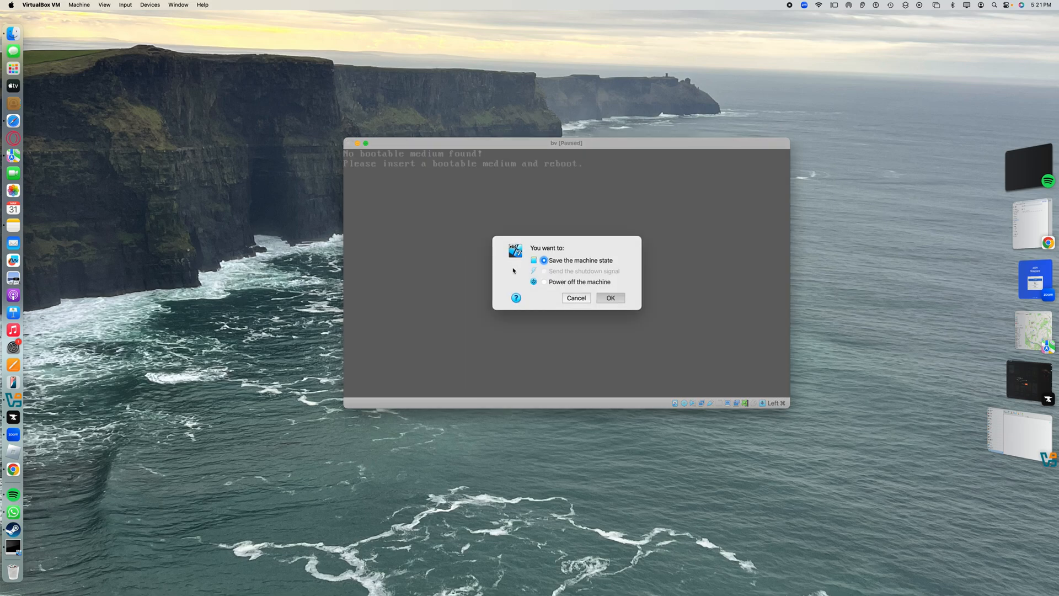
pyautogui.click(581, 282)
pyautogui.click(611, 298)
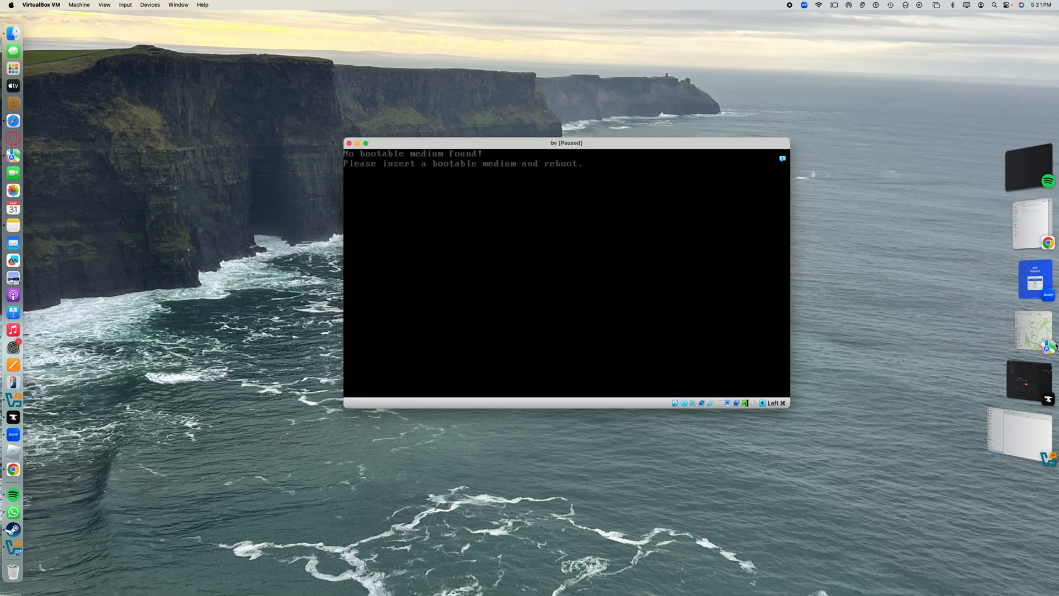
# Return to the VirtualBox Manager's global tools and begin creating a new virtual machine named ggfg
pyautogui.click(1013, 439)
pyautogui.scroll(5, 132, 292)
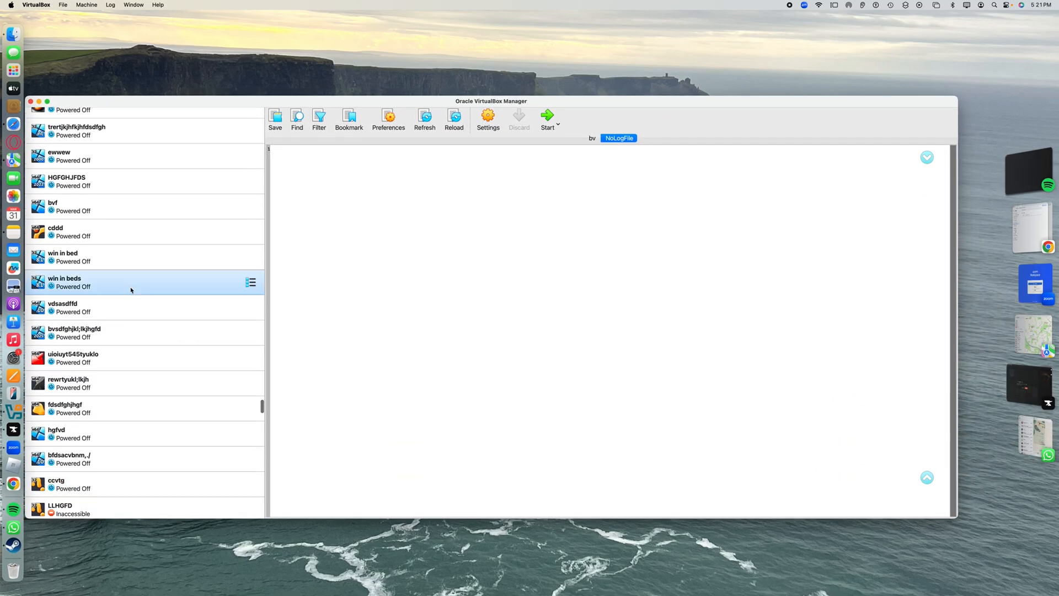
pyautogui.scroll(10, 135, 286)
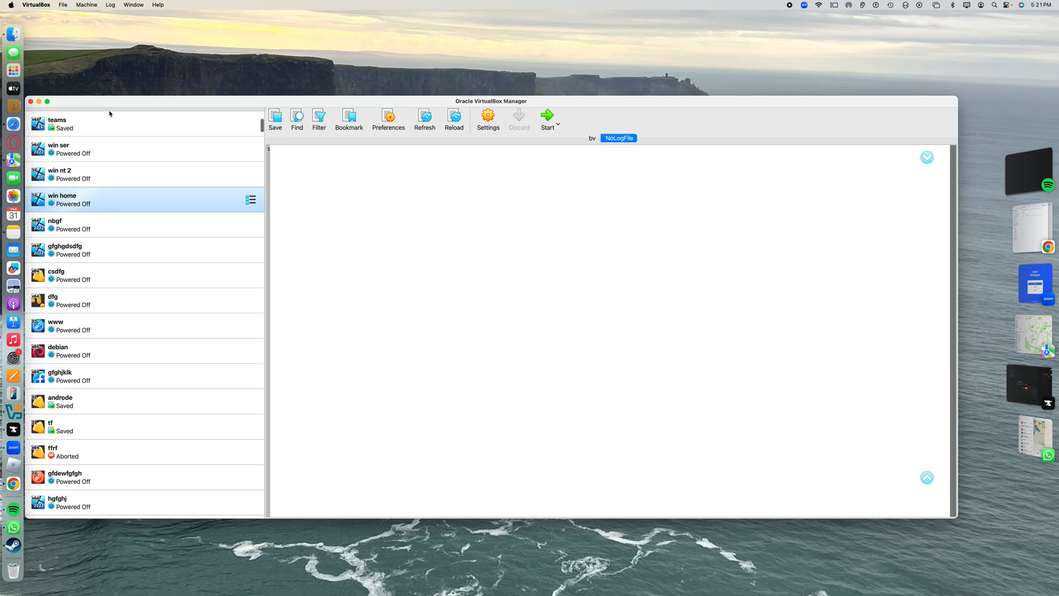
pyautogui.click(110, 113)
pyautogui.click(379, 116)
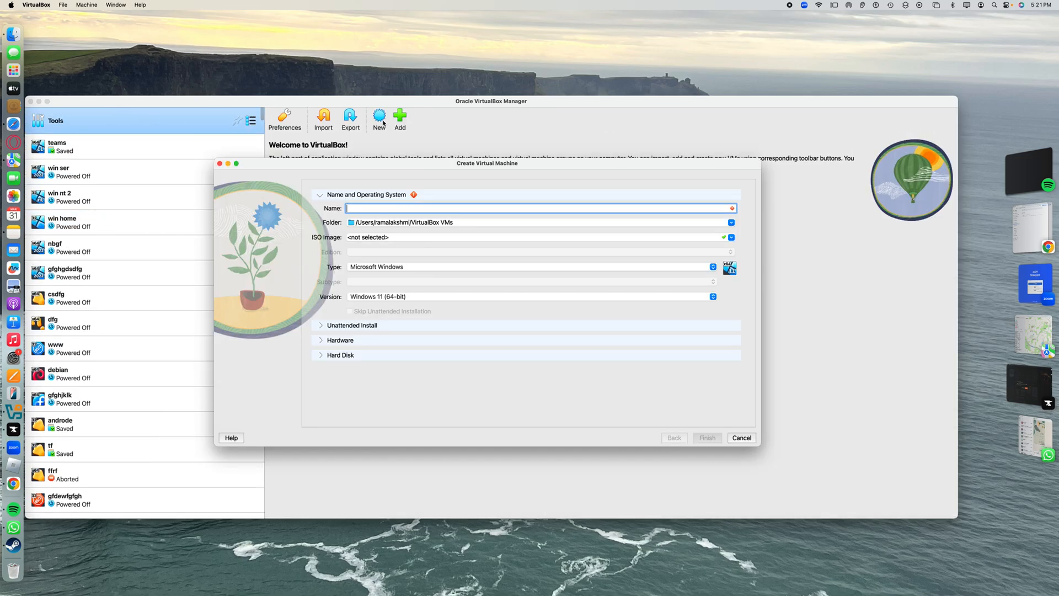
pyautogui.write('ggfg')
# Set the new machine's ISO image to SERVER_EVAL_x64FRE_en-us.iso from Downloads
pyautogui.click(732, 237)
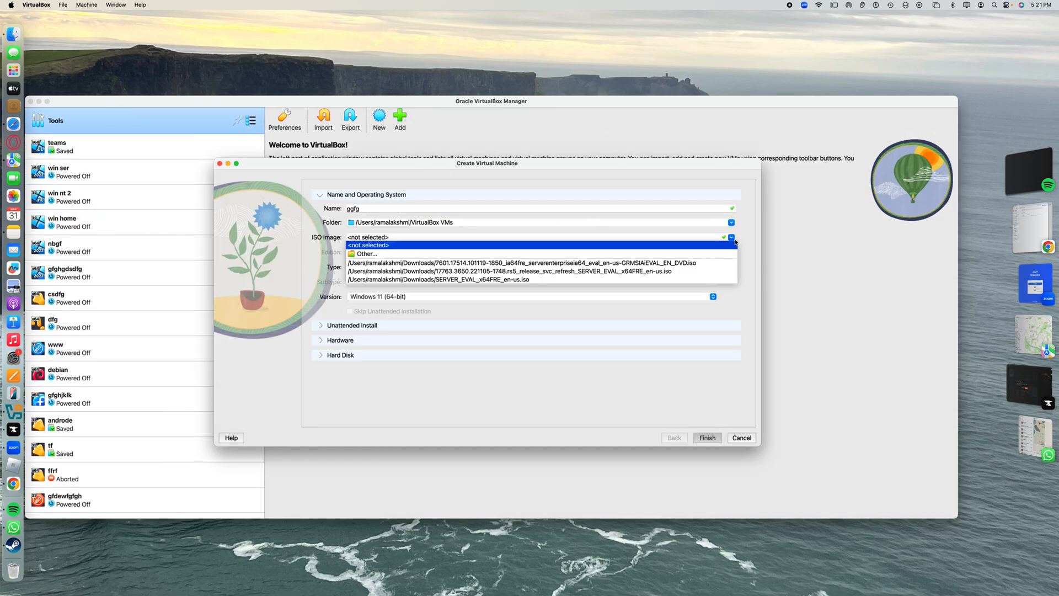
pyautogui.press('Return')
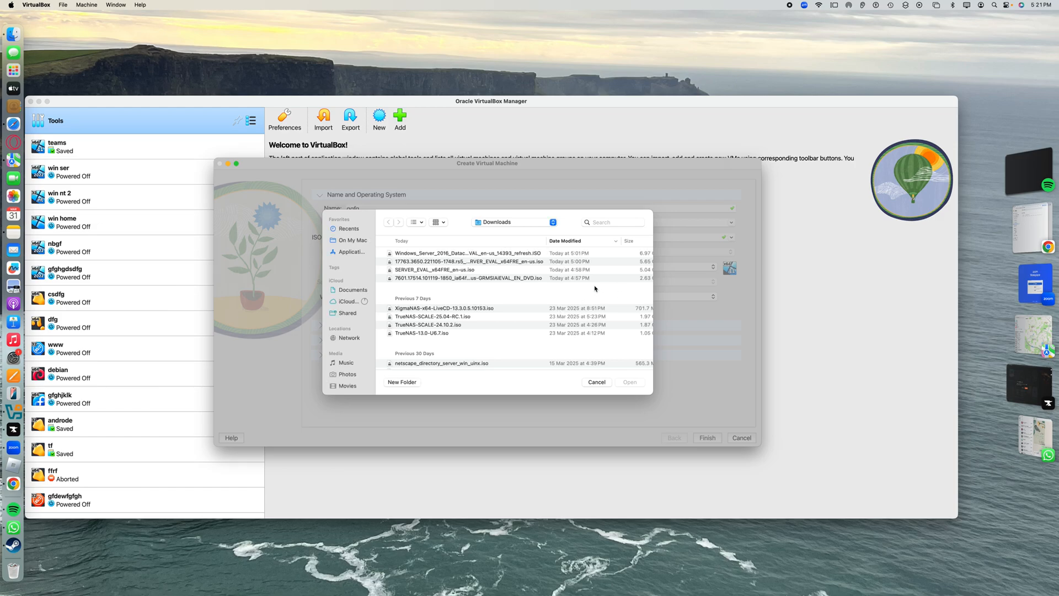
pyautogui.click(469, 263)
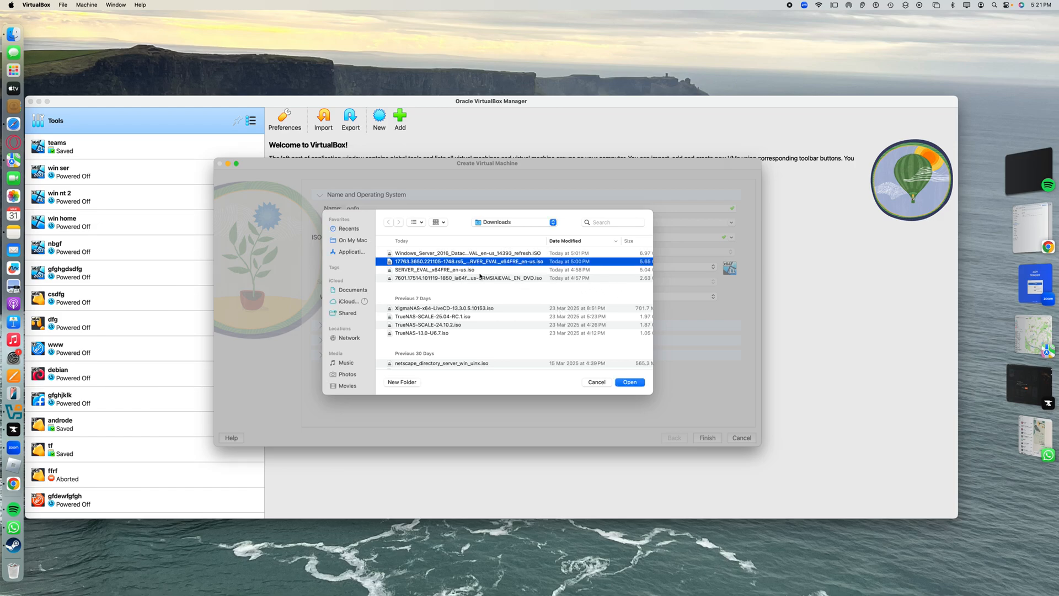
pyautogui.click(482, 270)
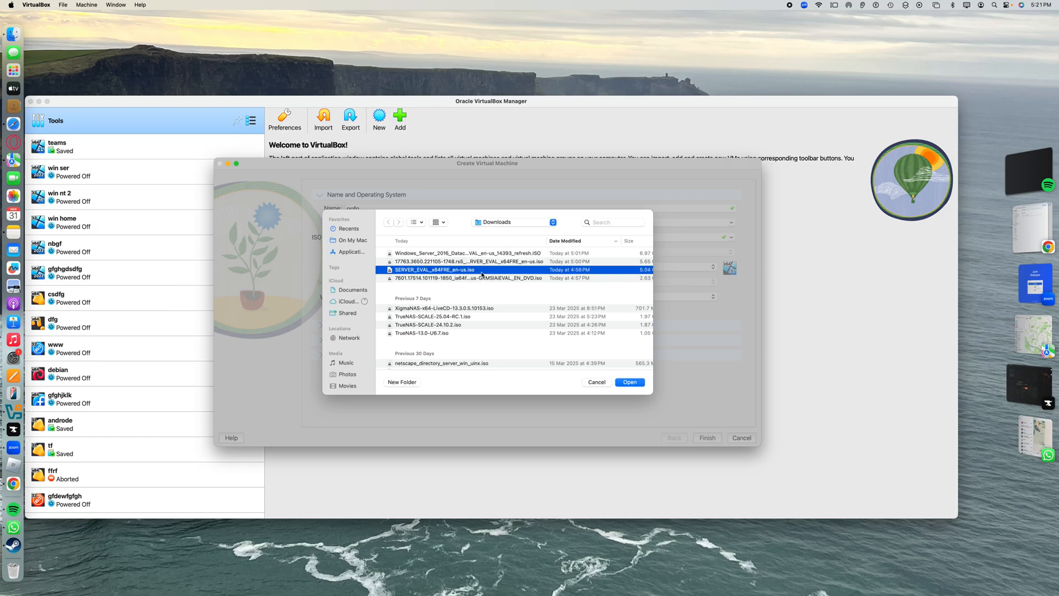
pyautogui.click(643, 386)
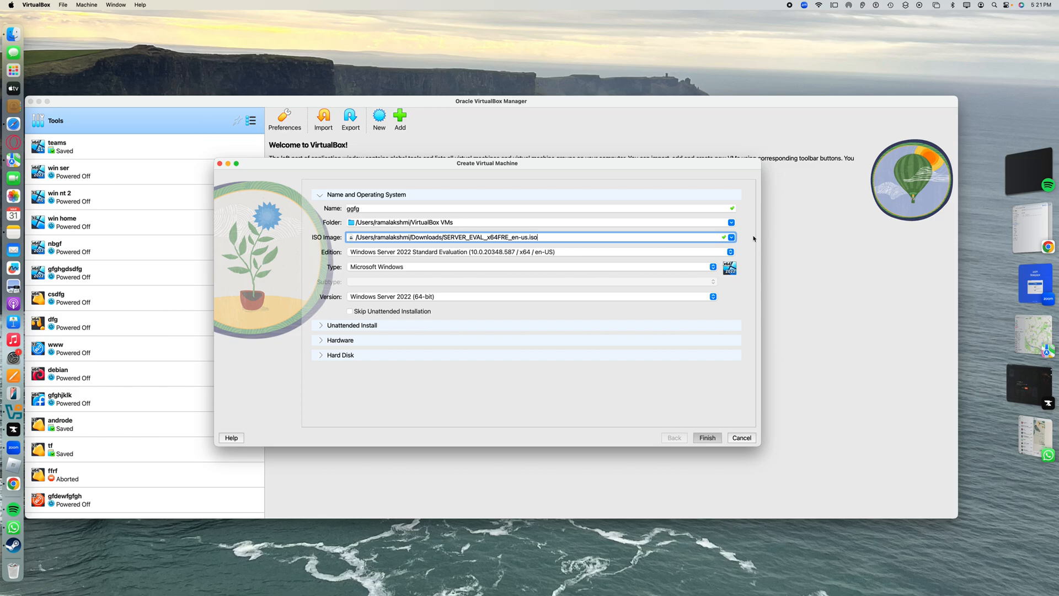
# Reopen the ISO image selection and look through the older Windows and Windows Server images in Downloads
pyautogui.click(732, 239)
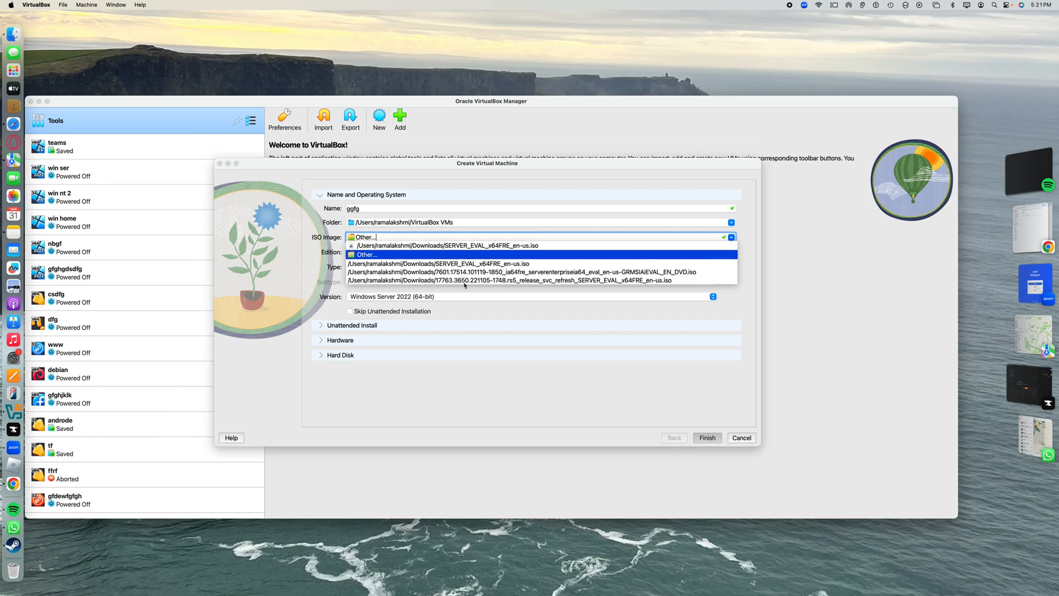
pyautogui.click(419, 239)
pyautogui.scroll(-10, 450, 294)
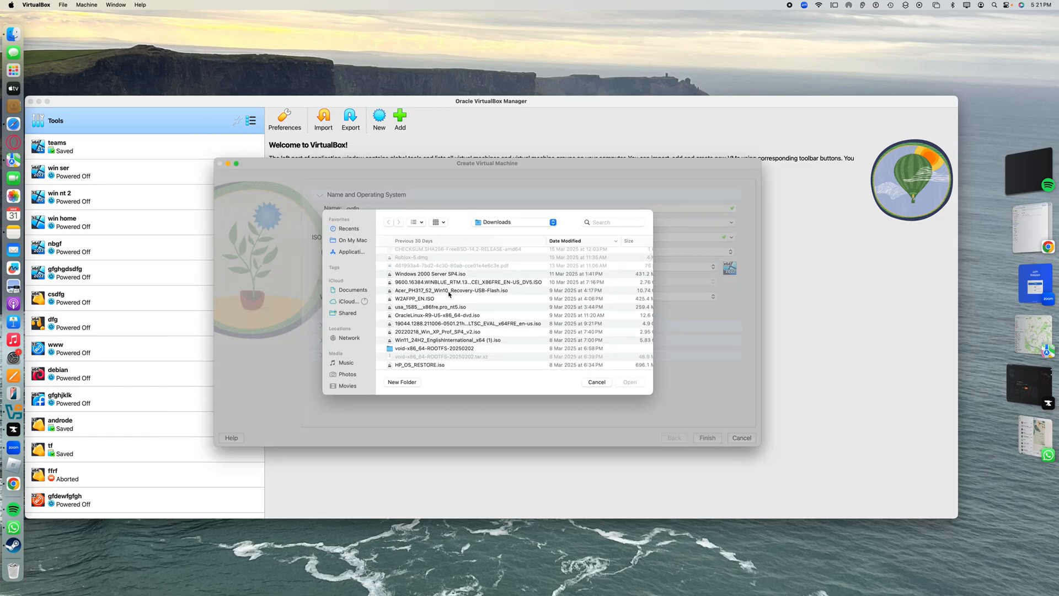
pyautogui.click(474, 325)
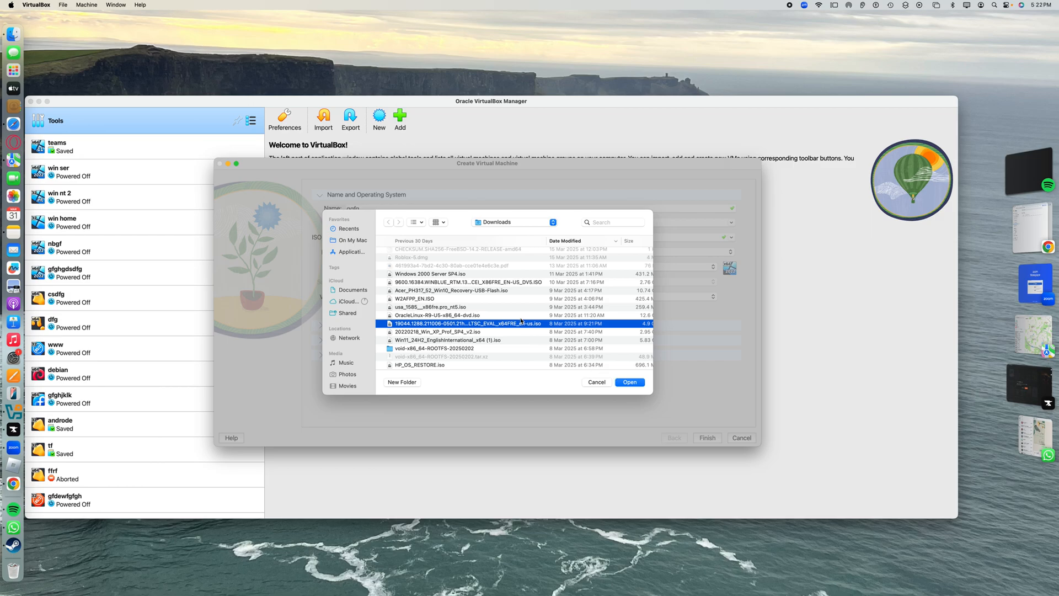
pyautogui.click(465, 290)
pyautogui.click(466, 282)
pyautogui.scroll(-5, 504, 323)
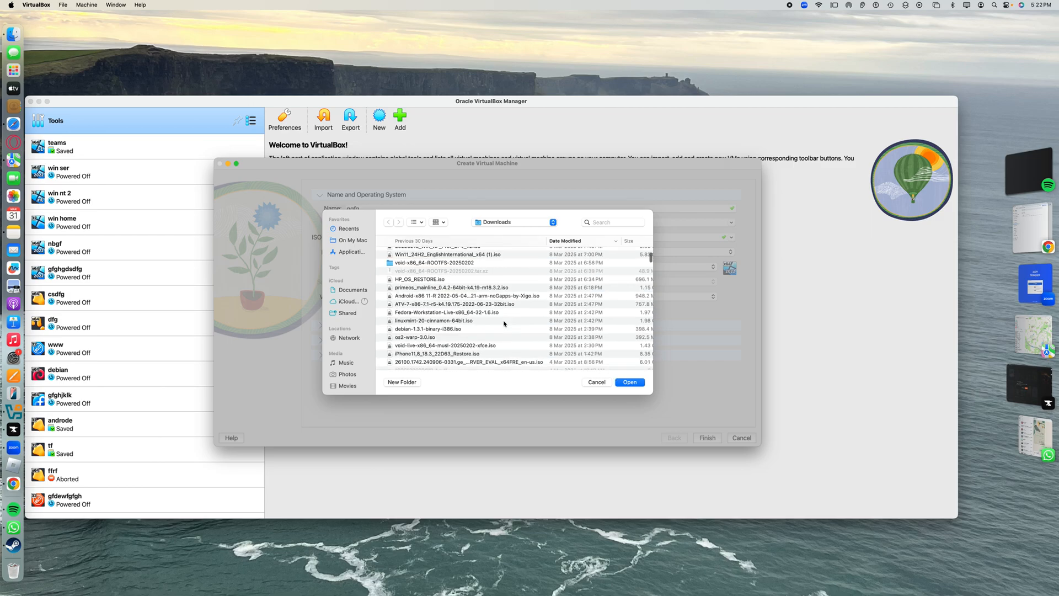
pyautogui.click(503, 319)
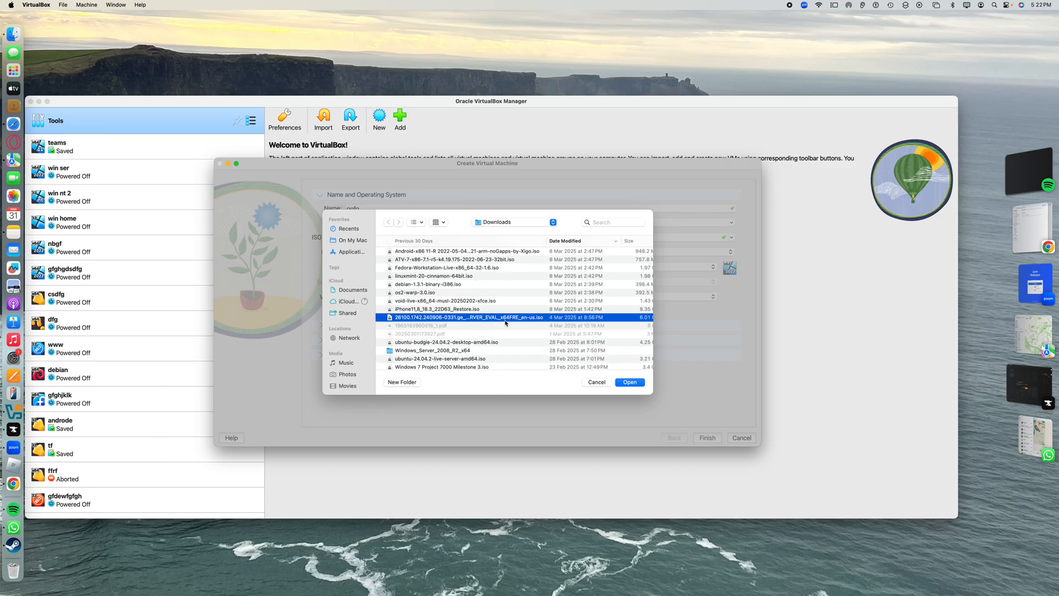
pyautogui.scroll(-3, 510, 352)
pyautogui.click(484, 323)
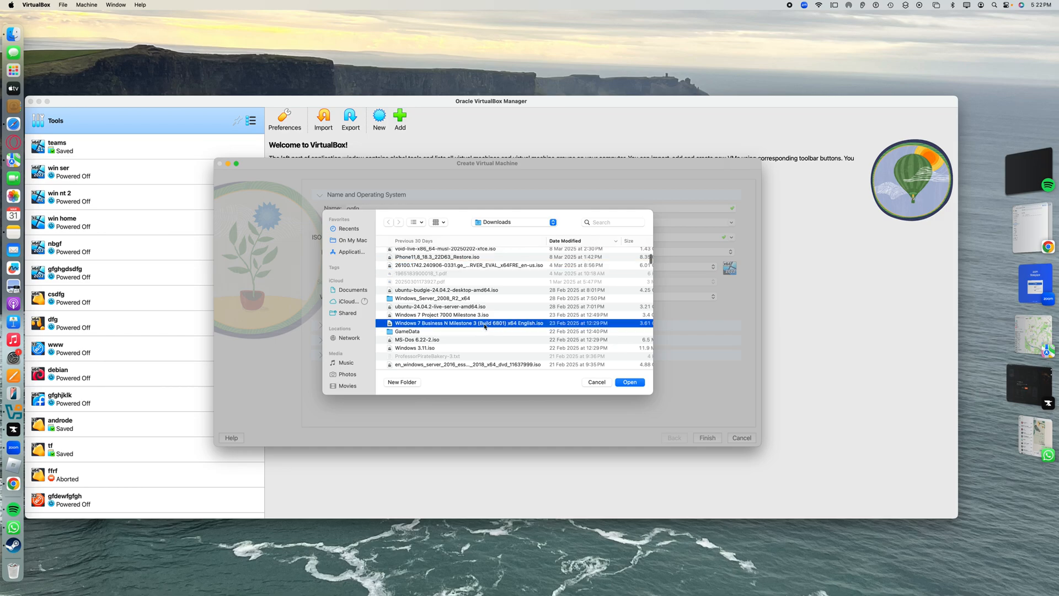
pyautogui.click(490, 364)
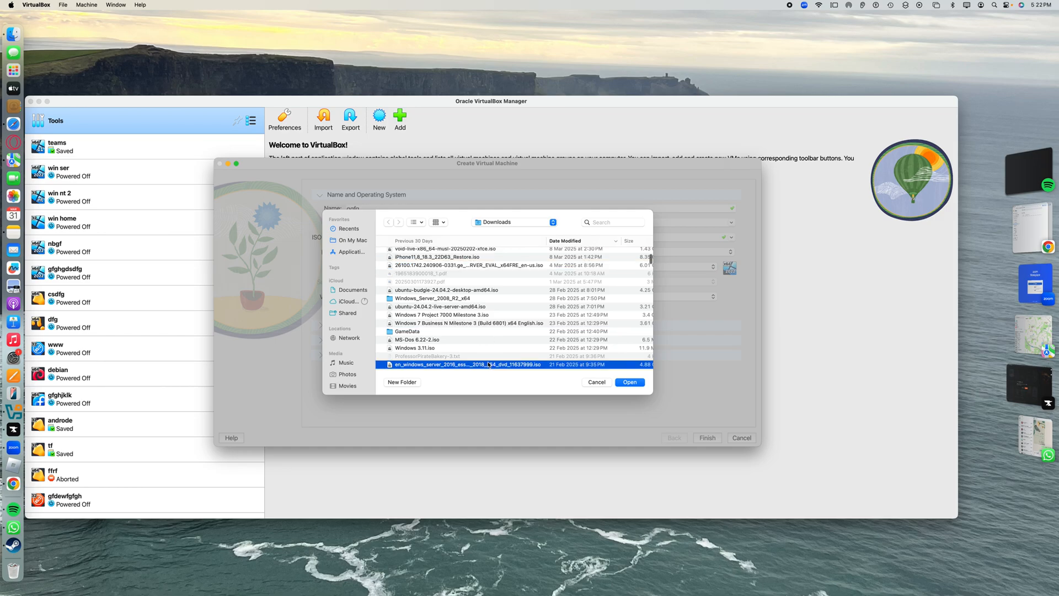
pyautogui.scroll(-3, 474, 337)
pyautogui.click(471, 319)
pyautogui.scroll(-3, 485, 292)
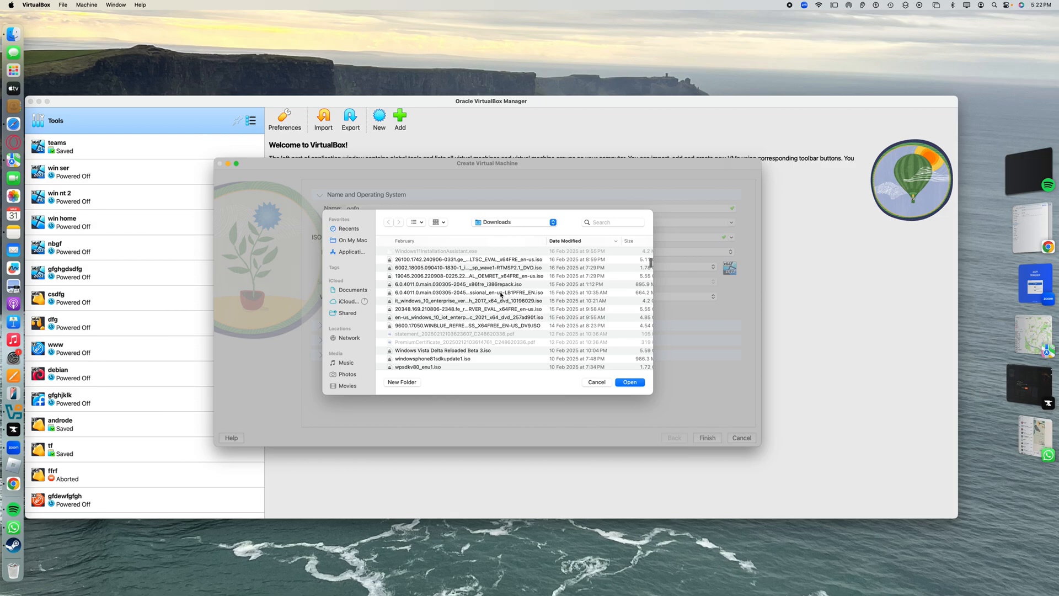
pyautogui.click(501, 294)
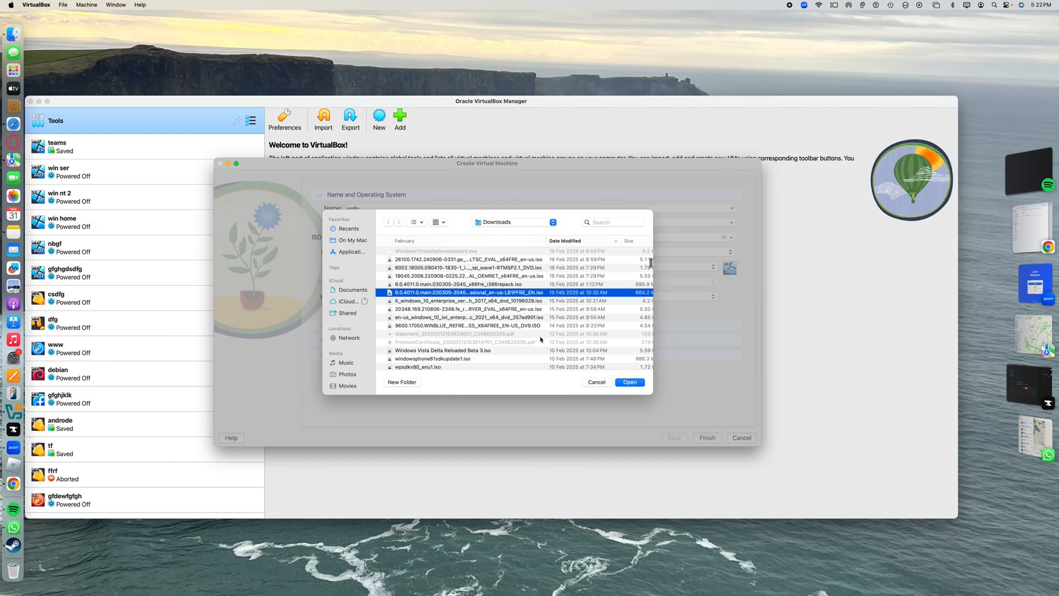
pyautogui.click(532, 318)
pyautogui.scroll(-1, 531, 322)
pyautogui.scroll(-2, 531, 322)
pyautogui.scroll(-3, 463, 336)
pyautogui.click(468, 337)
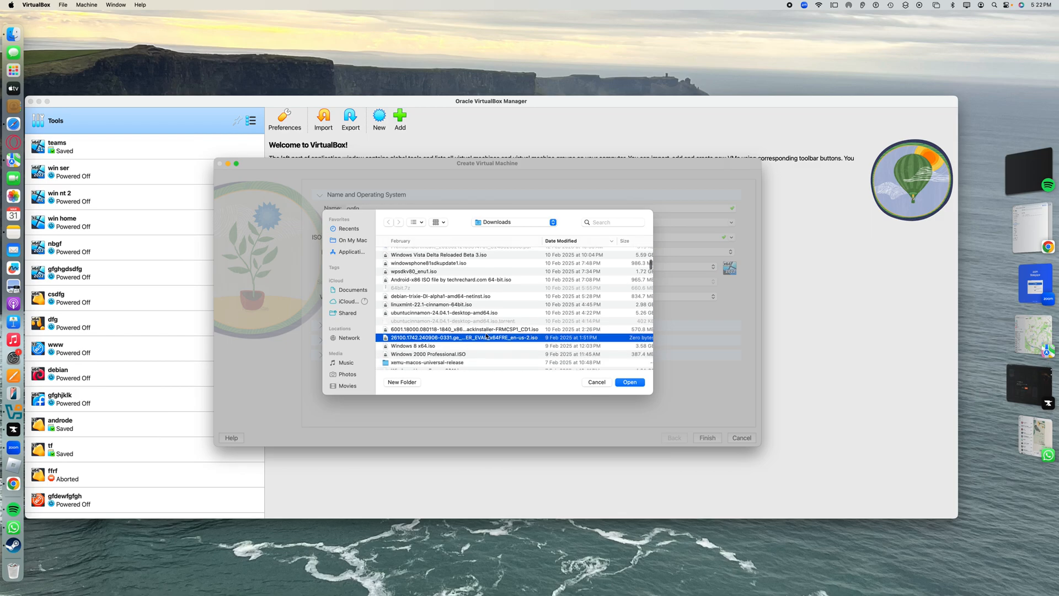
# Set the ggfg machine's ISO image to Windows_Server_2003_R2_Standard_x64_CD2.iso from Downloads
pyautogui.scroll(-2, 483, 337)
pyautogui.scroll(-10, 421, 341)
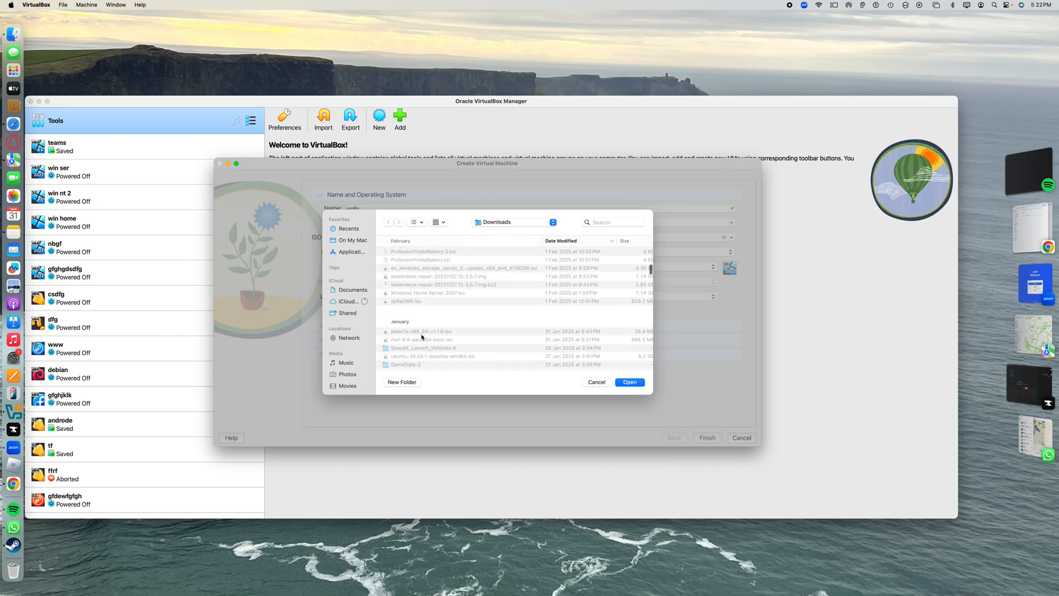
pyautogui.scroll(-3, 493, 285)
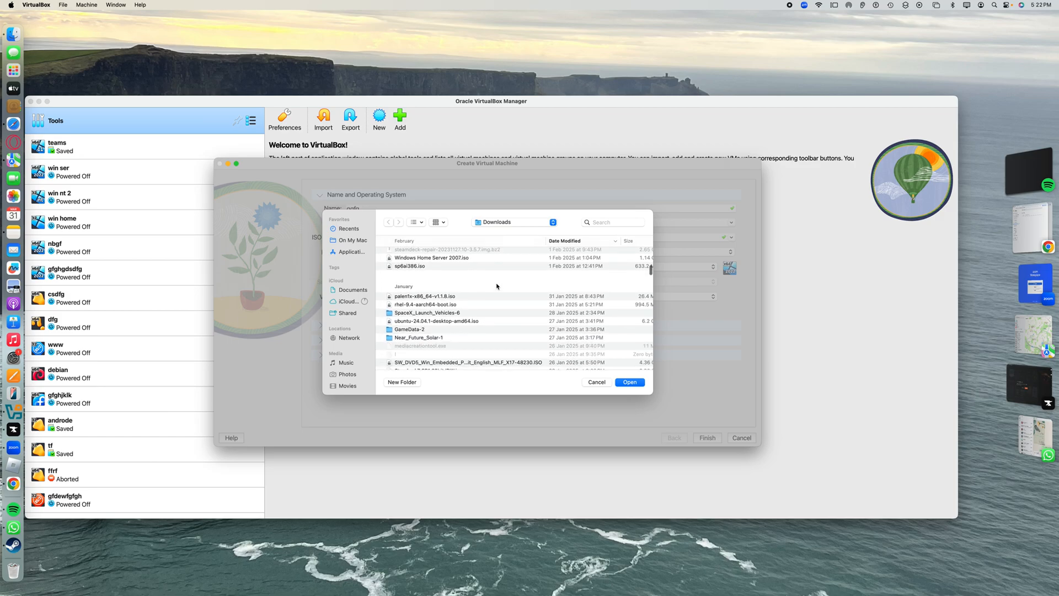
pyautogui.scroll(-4, 497, 286)
pyautogui.scroll(-5, 498, 305)
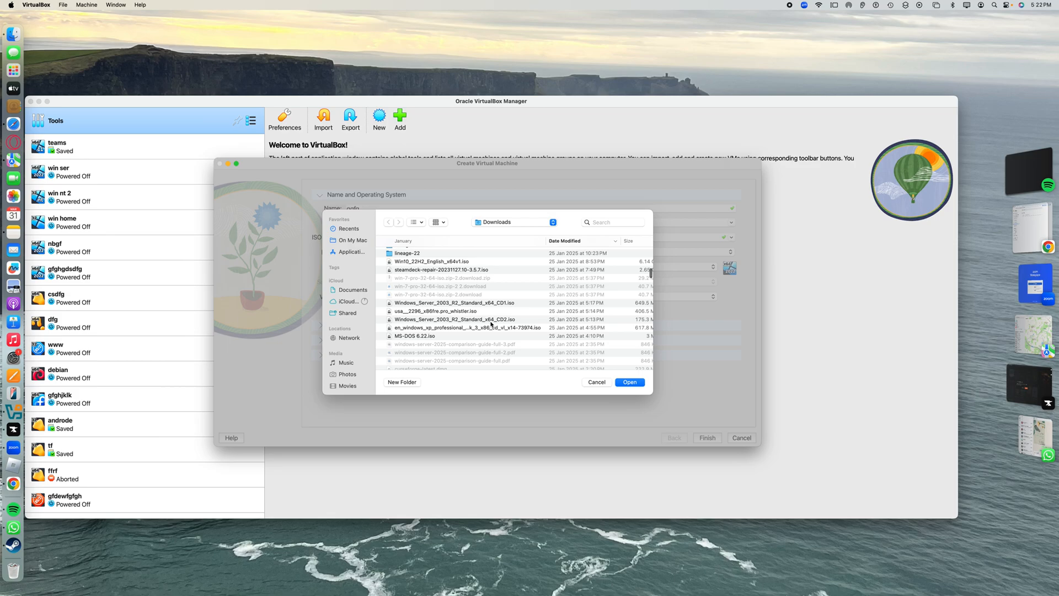
pyautogui.click(491, 320)
pyautogui.click(630, 382)
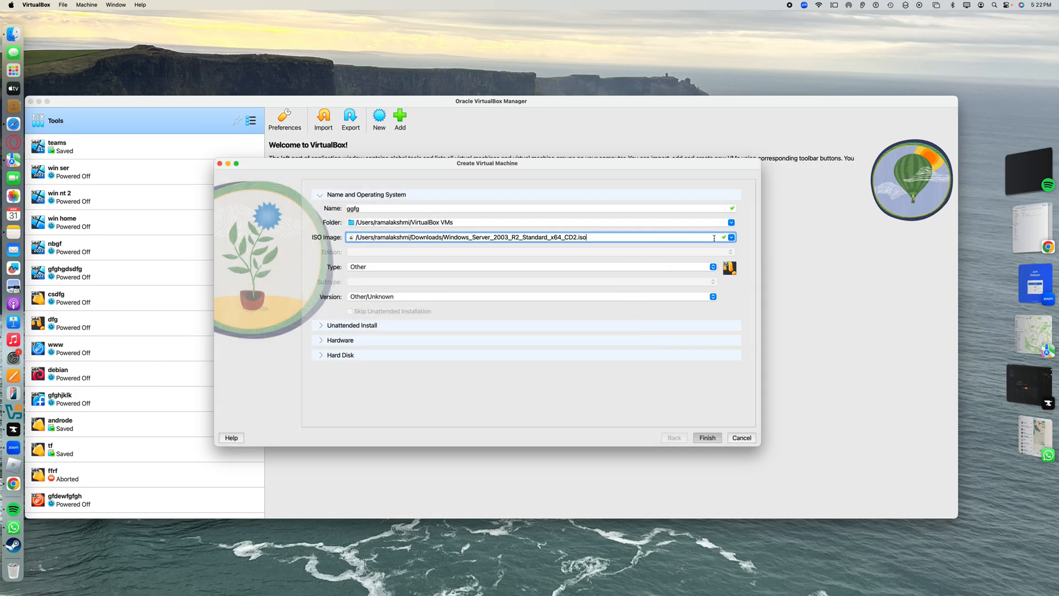
# Set the ISO image to 6.0.4011.0.main.030305-2045_x86fre_client-professional_en-us-LB1PFRE_EN.iso from Downloads
pyautogui.click(731, 238)
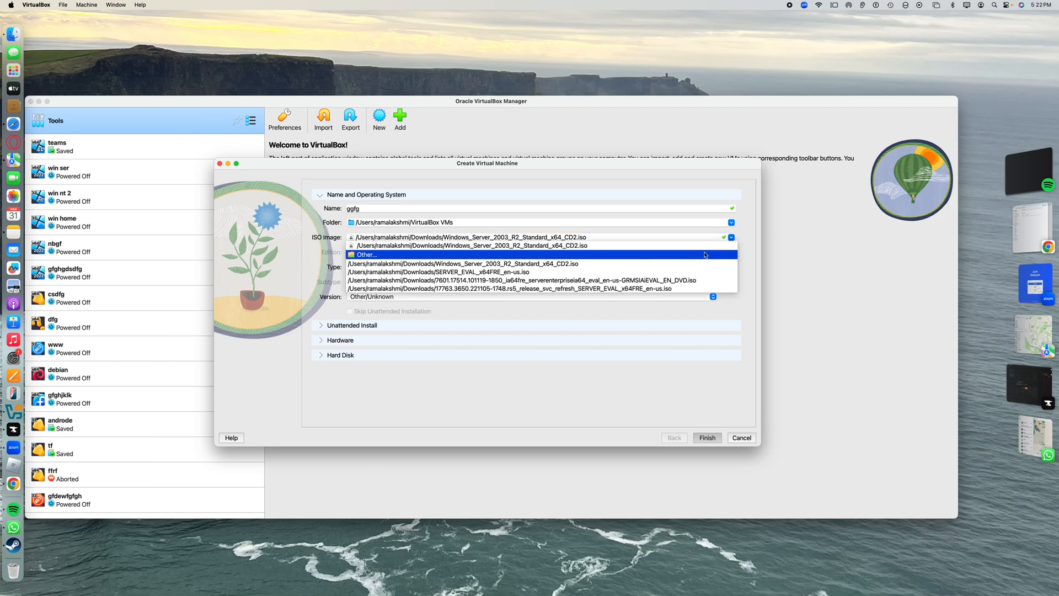
pyautogui.click(684, 255)
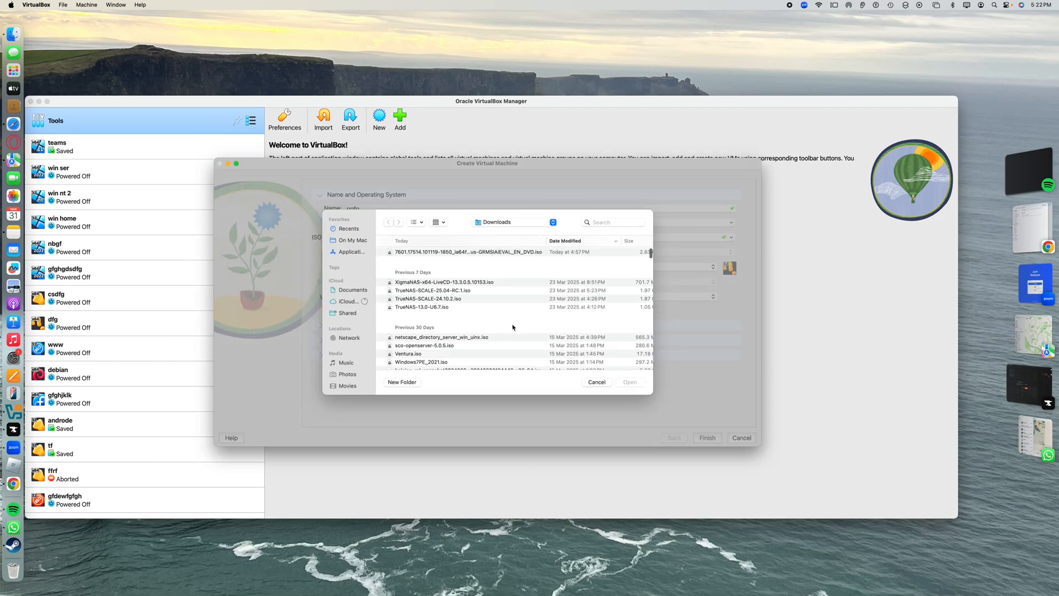
pyautogui.scroll(-10, 512, 316)
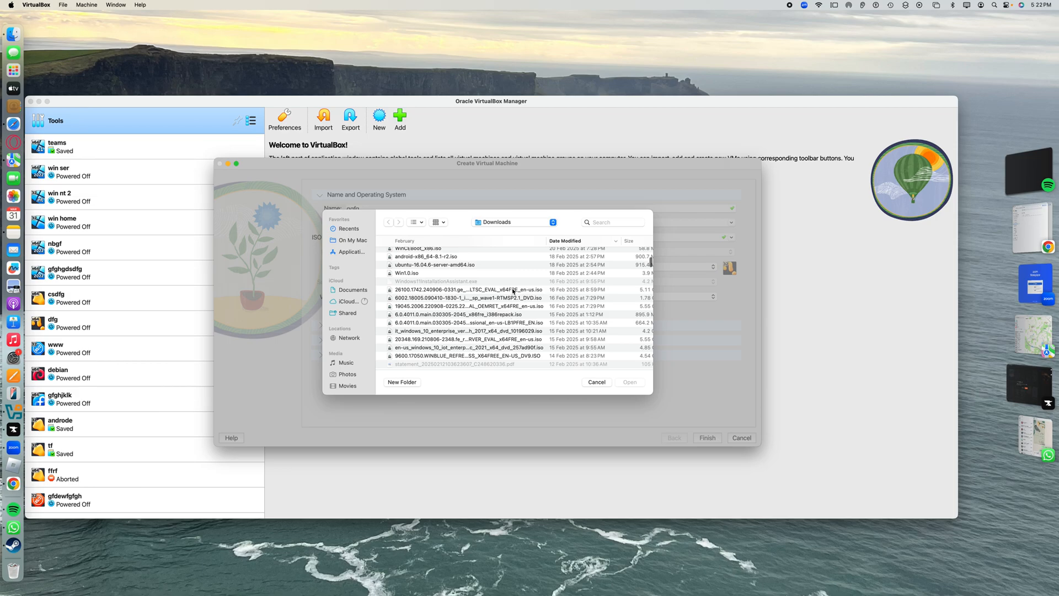
pyautogui.click(512, 298)
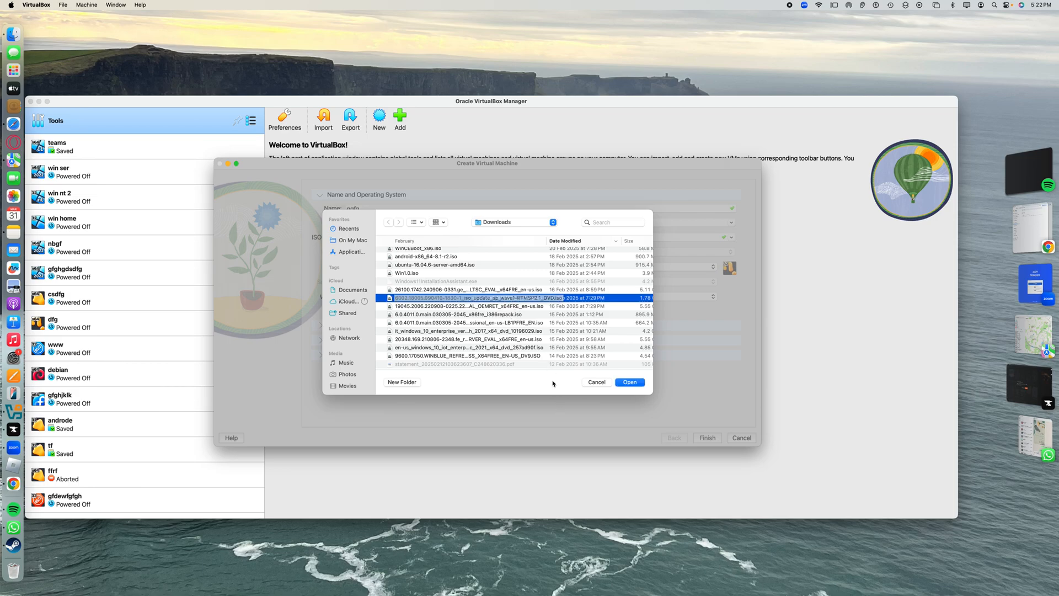
pyautogui.click(540, 348)
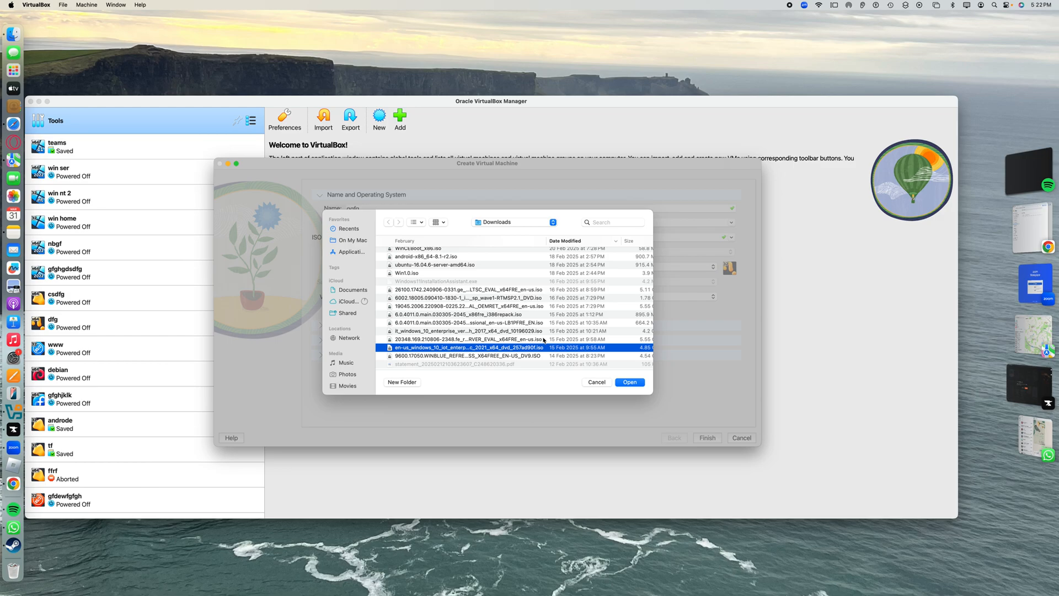
pyautogui.click(543, 339)
pyautogui.click(535, 325)
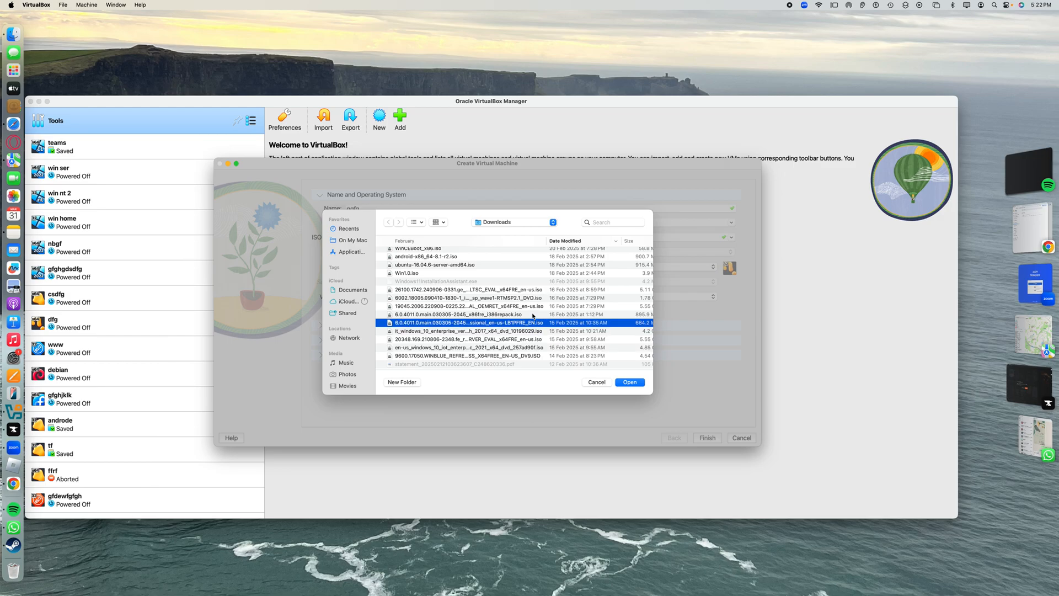
pyautogui.click(629, 382)
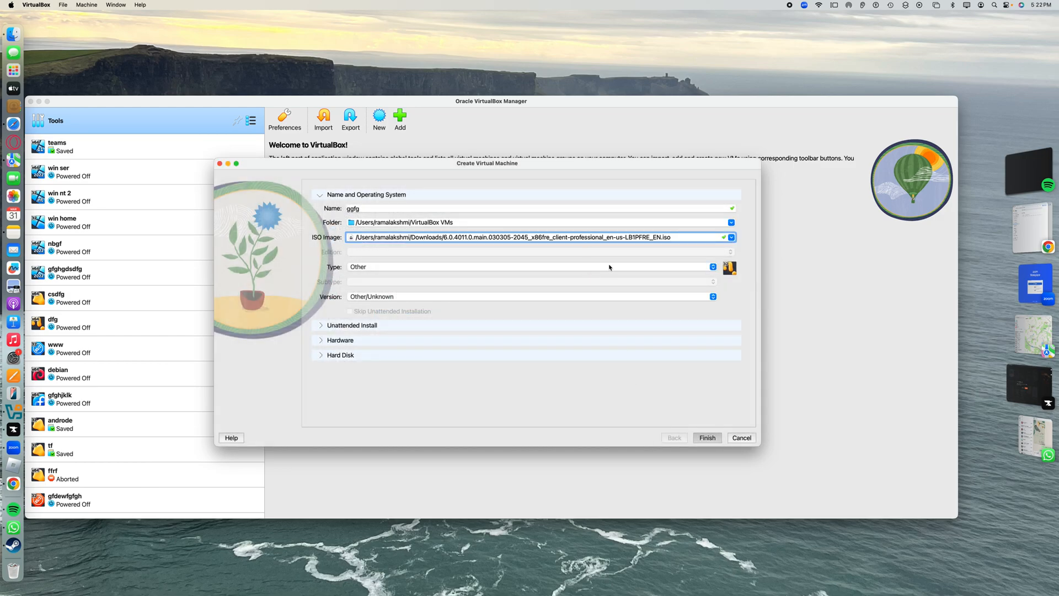
# Set the guest type to Microsoft Windows with version Other Windows (32-bit) and create the ggfg virtual machine
pyautogui.click(656, 270)
pyautogui.click(608, 223)
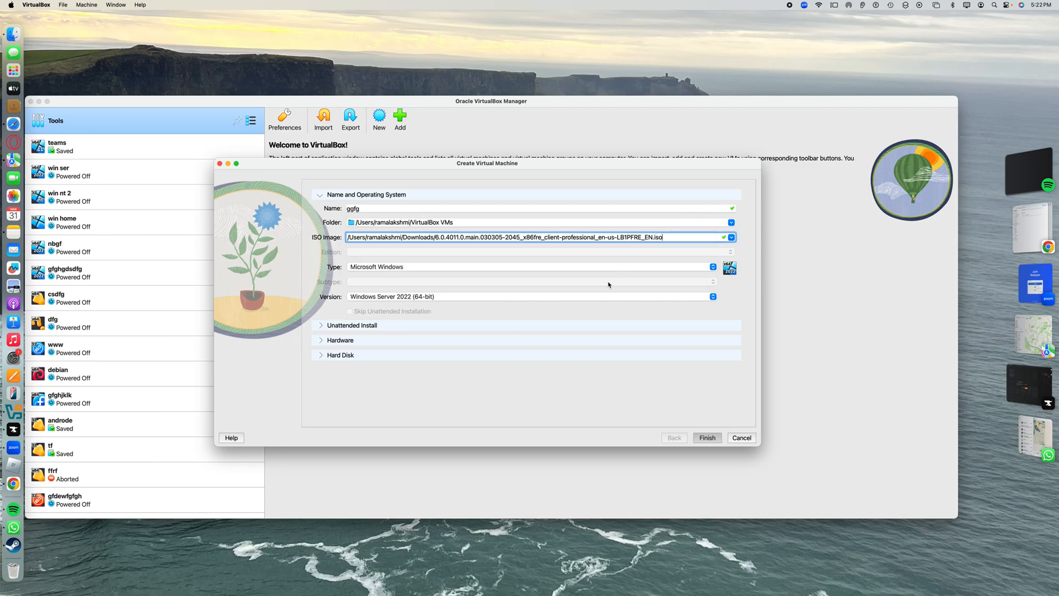
pyautogui.click(571, 298)
pyautogui.click(564, 315)
pyautogui.click(571, 297)
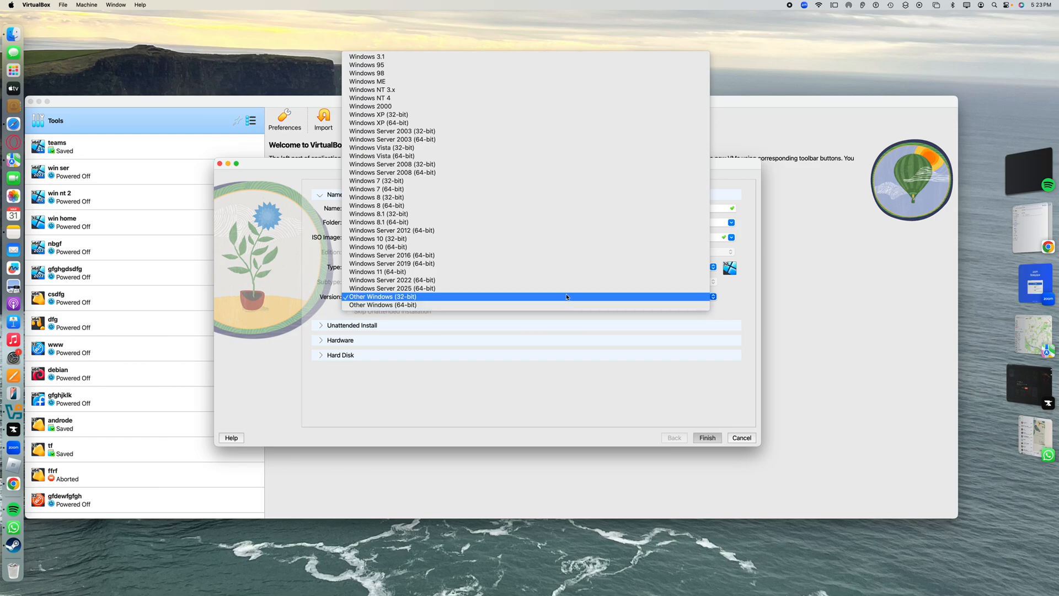
pyautogui.click(568, 297)
pyautogui.click(707, 439)
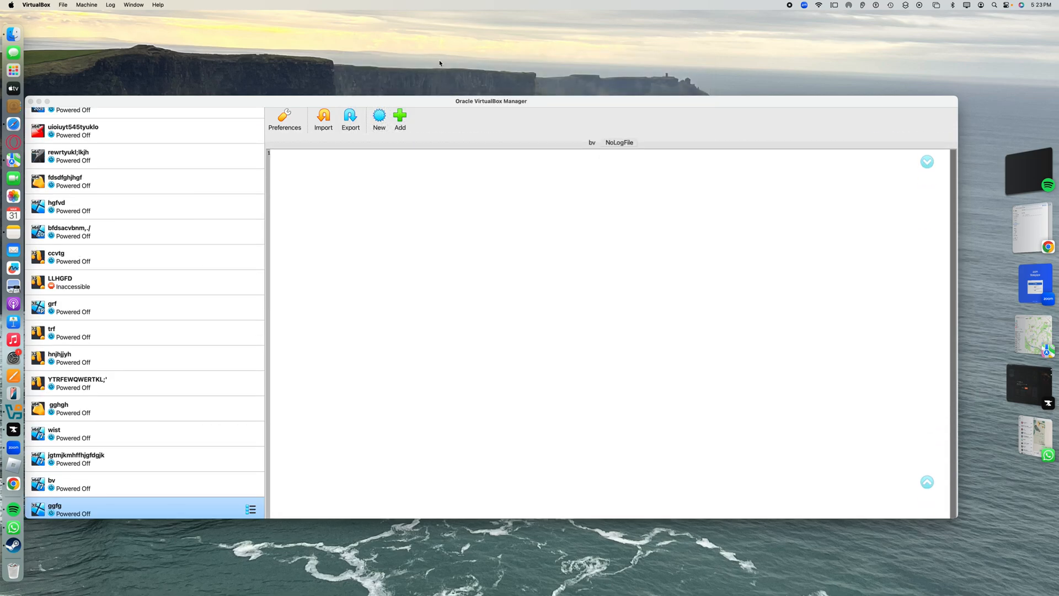
# Start the ggfg virtual machine and power it off during its Longhorn boot screen
pyautogui.click(555, 118)
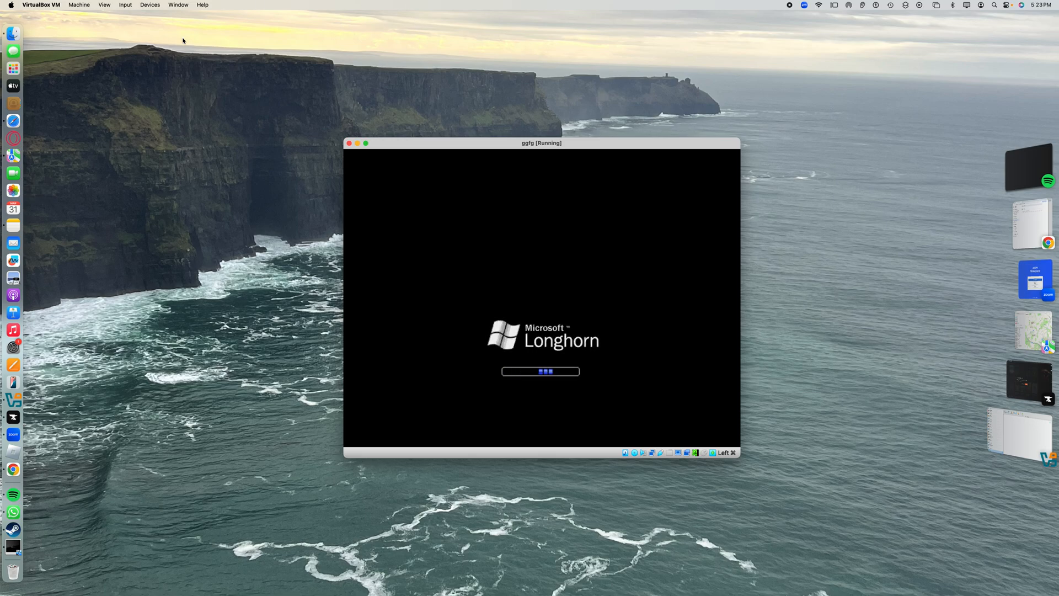
pyautogui.click(348, 143)
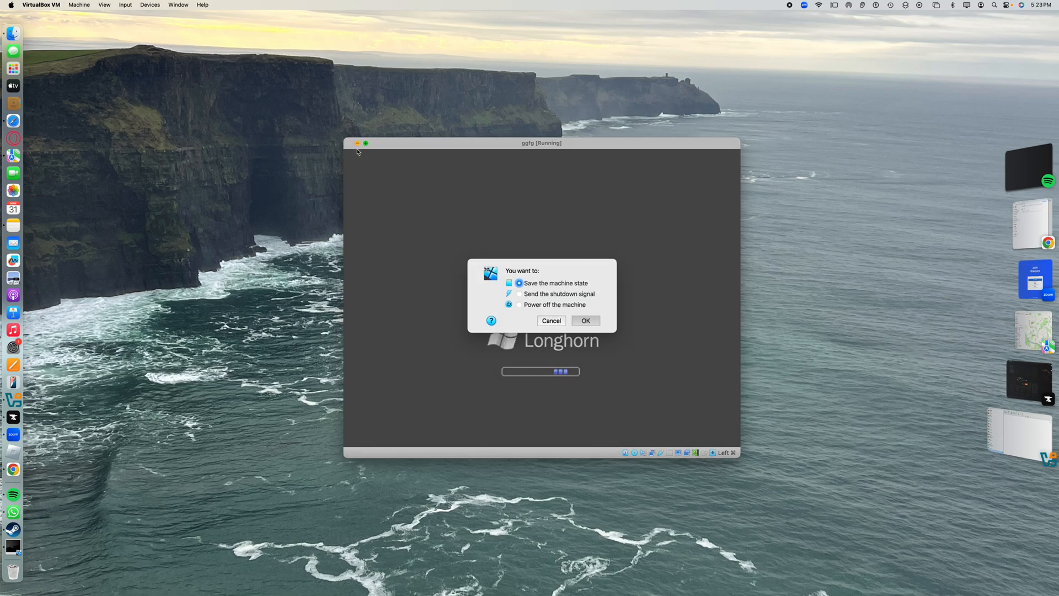
pyautogui.click(545, 308)
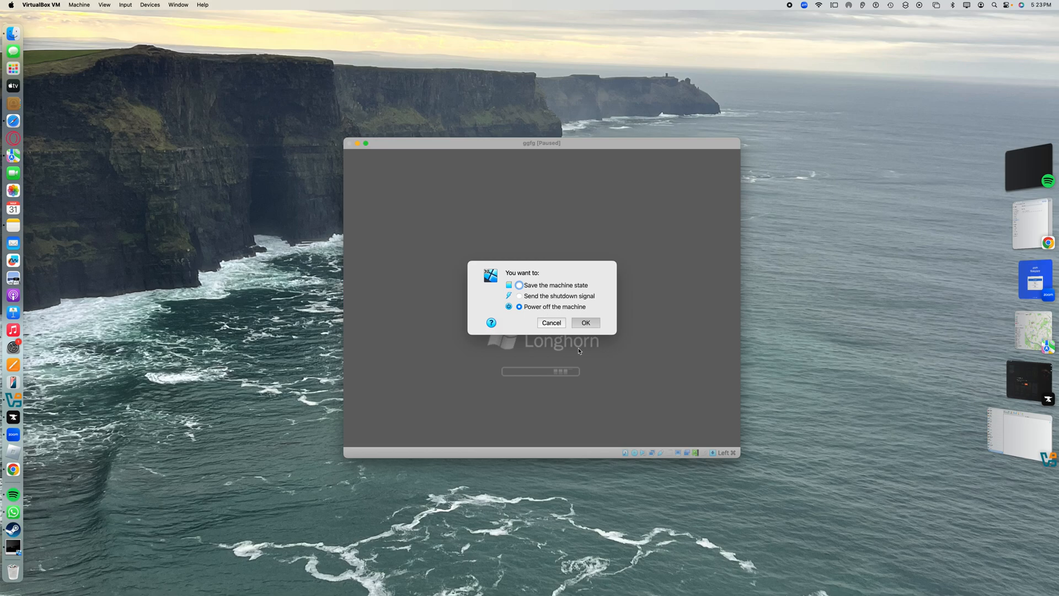
pyautogui.click(588, 325)
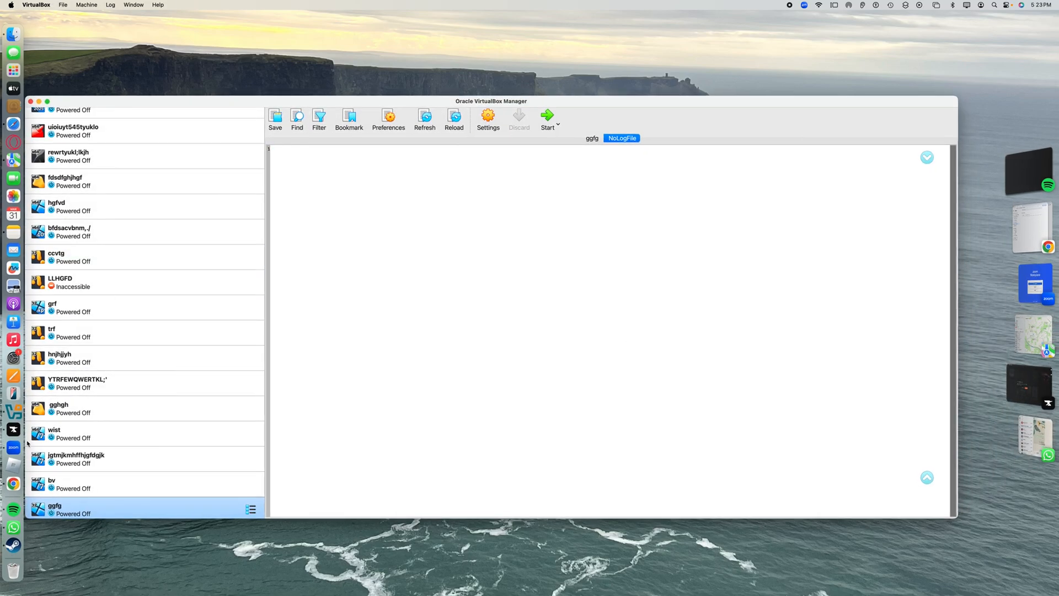
# Begin creating a new virtual machine and name it bdfghg
pyautogui.scroll(15, 48, 443)
pyautogui.click(135, 119)
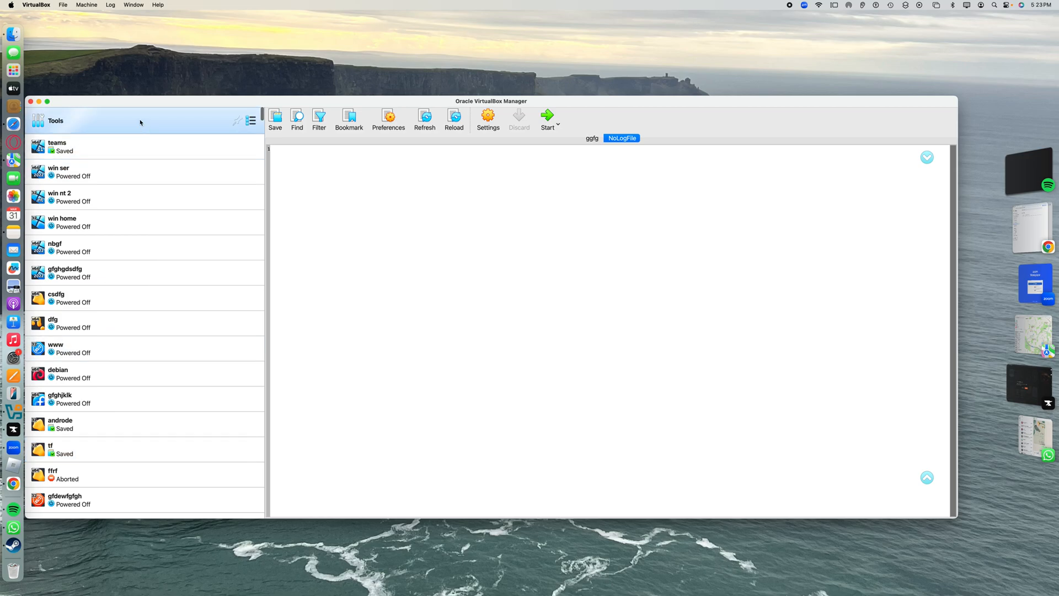
pyautogui.click(379, 116)
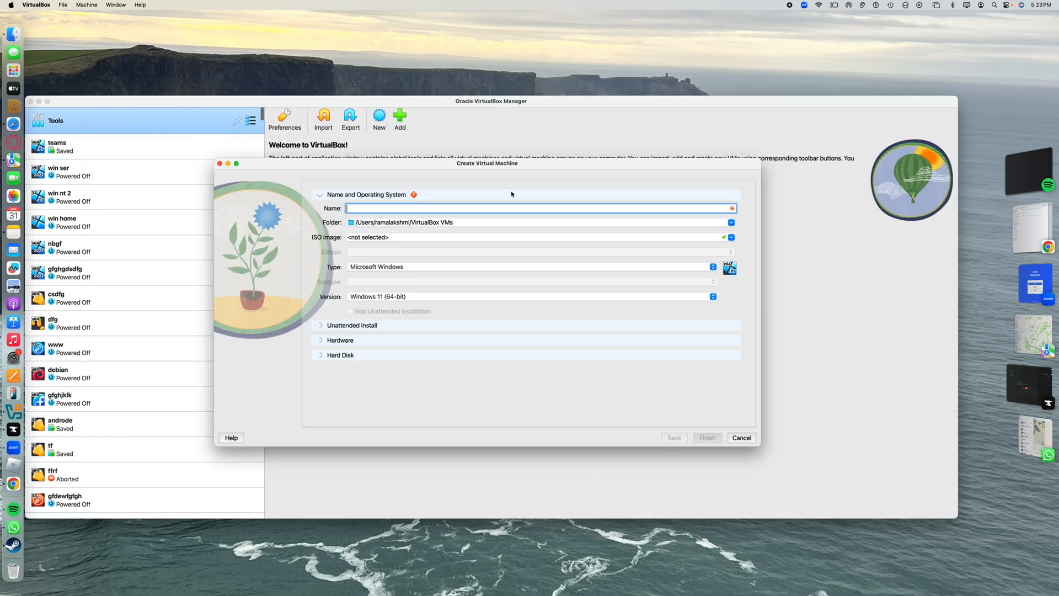
pyautogui.write('bdfghg')
# Set the bdfghg machine's ISO image to 7601.17514.101119-1850_ia64fre_serverenterpriseia64_eval_en-us-GRMSIAIEVAL_EN_DVD.iso from Downloads
pyautogui.click(732, 238)
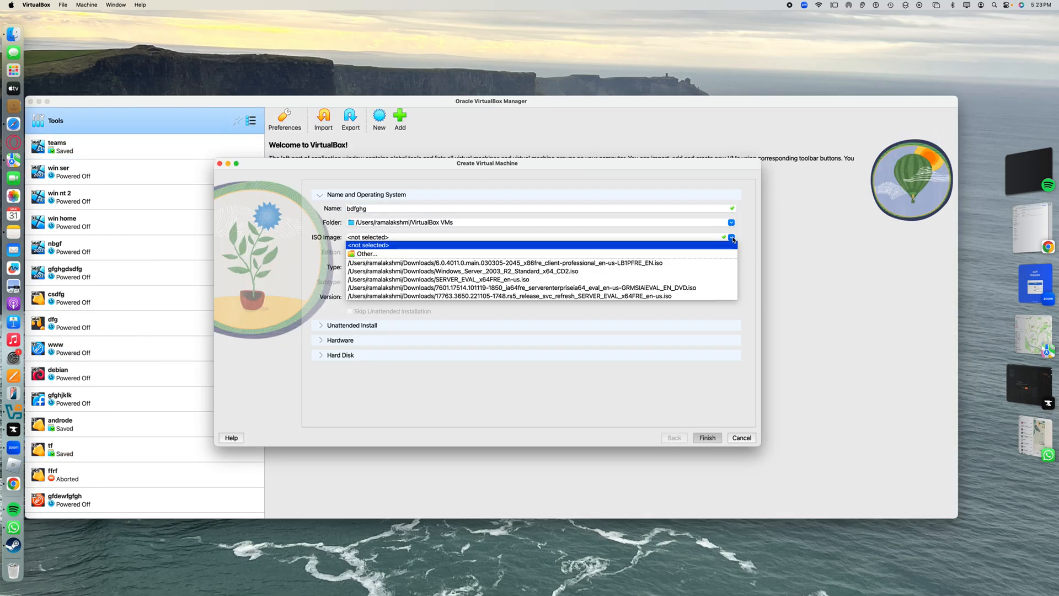
pyautogui.click(723, 254)
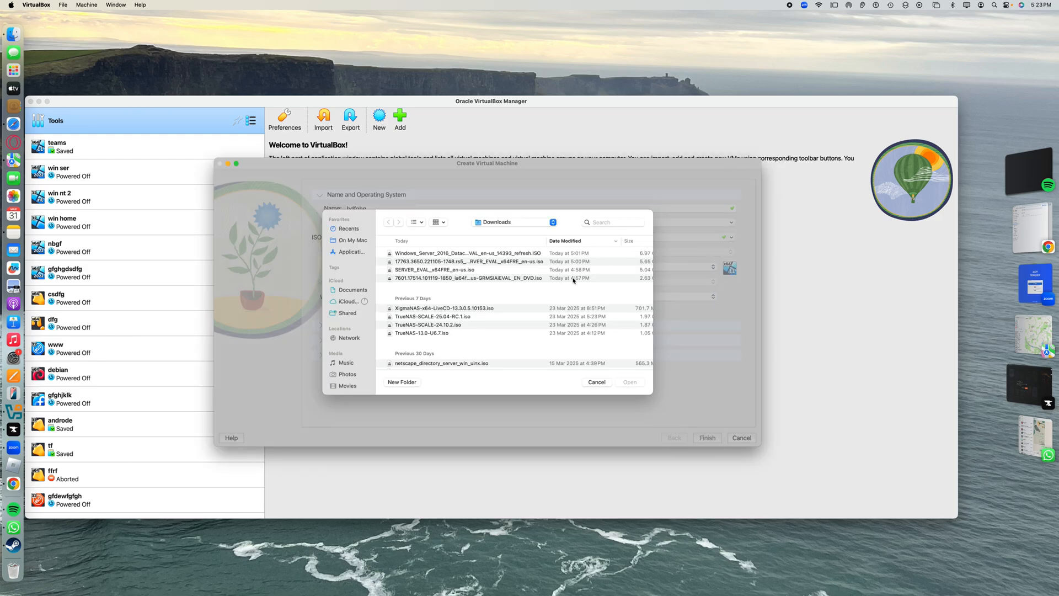
pyautogui.scroll(-10, 533, 300)
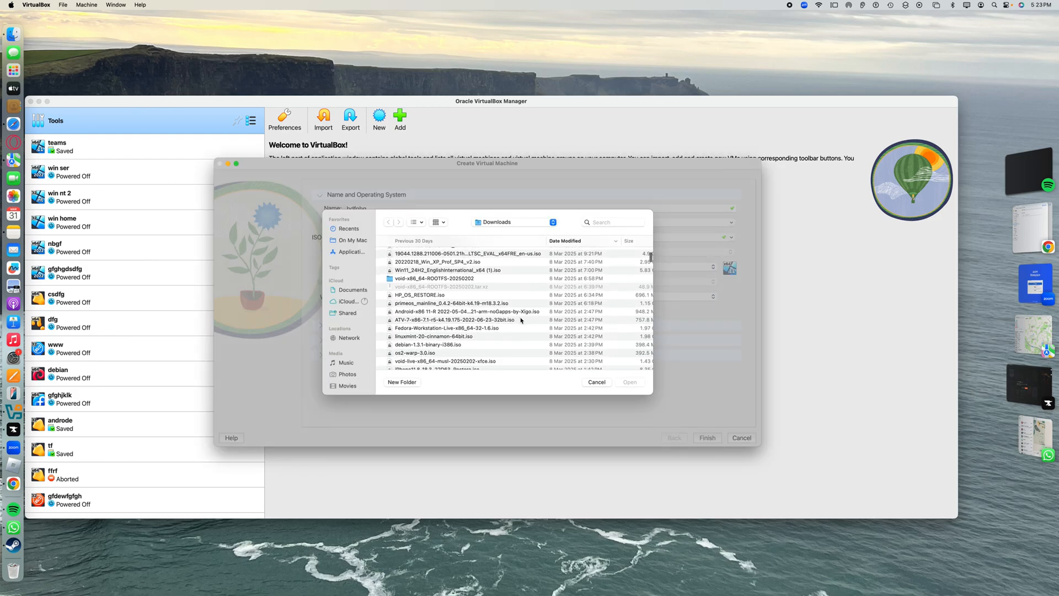
pyautogui.scroll(10, 518, 321)
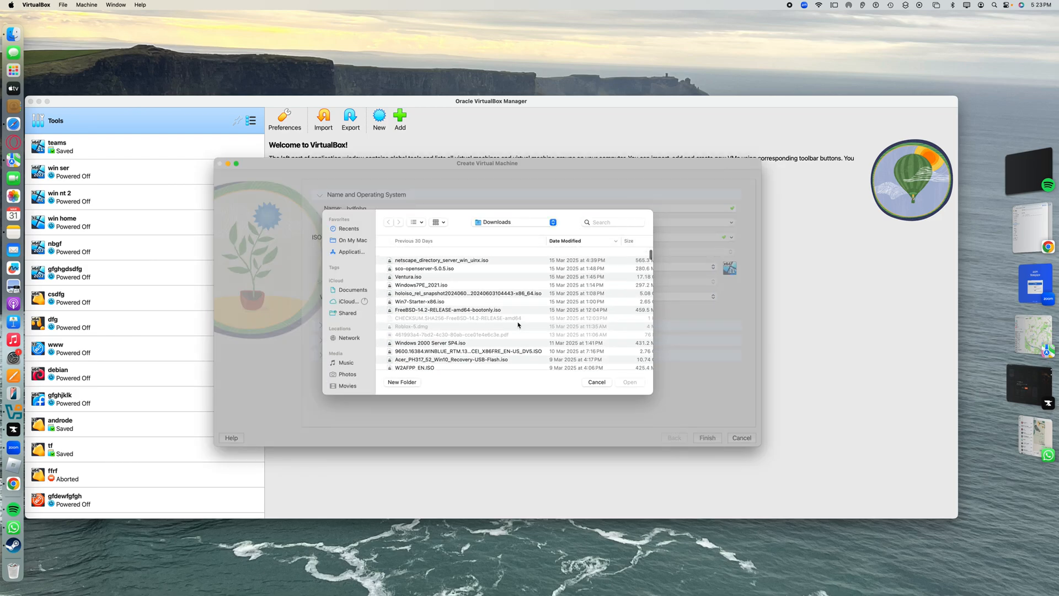
pyautogui.scroll(5, 493, 323)
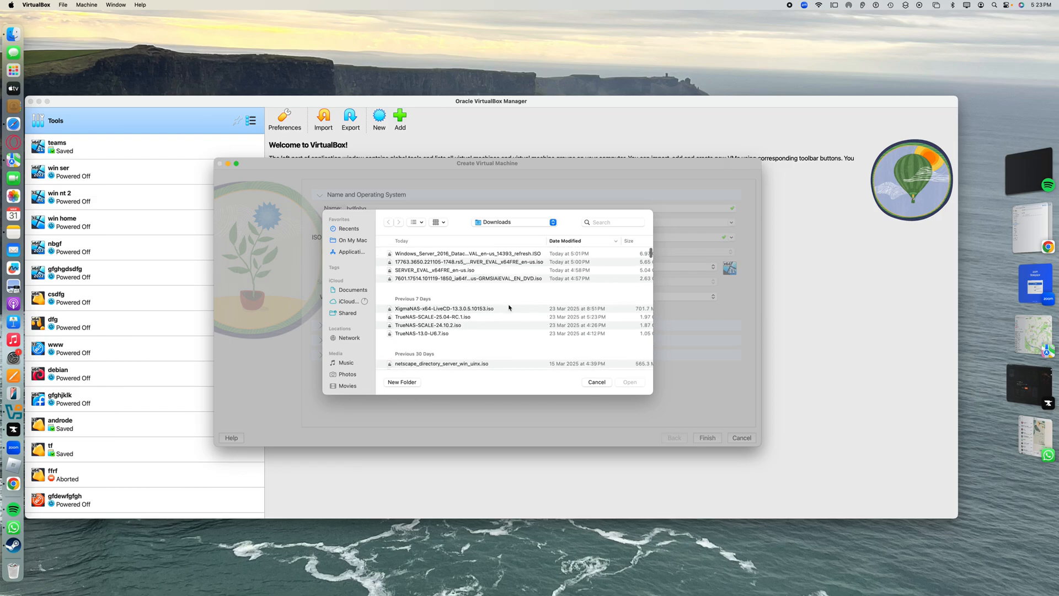
pyautogui.click(508, 270)
pyautogui.press('Up')
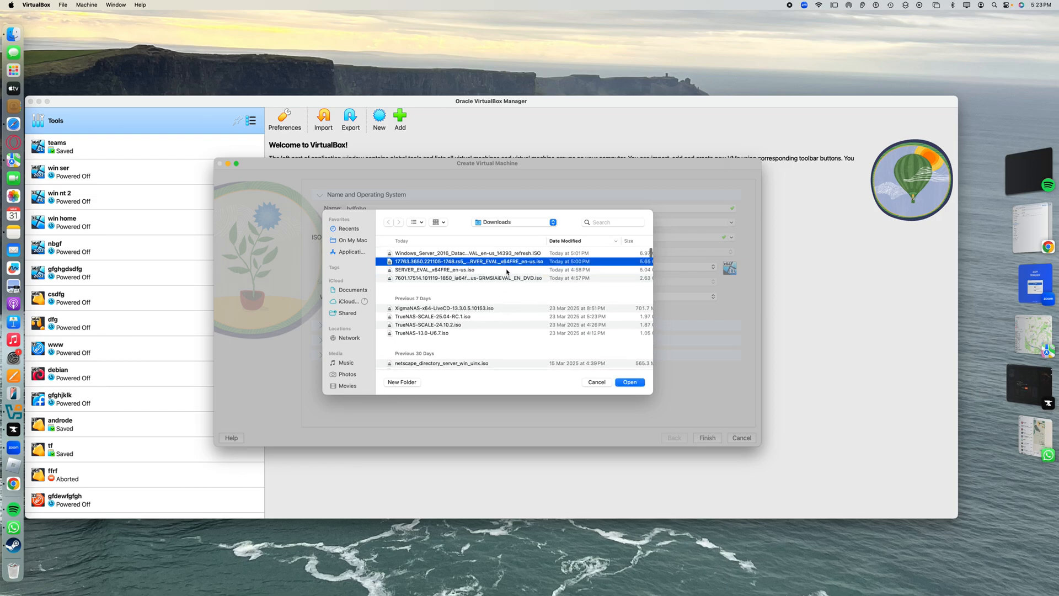
pyautogui.click(533, 277)
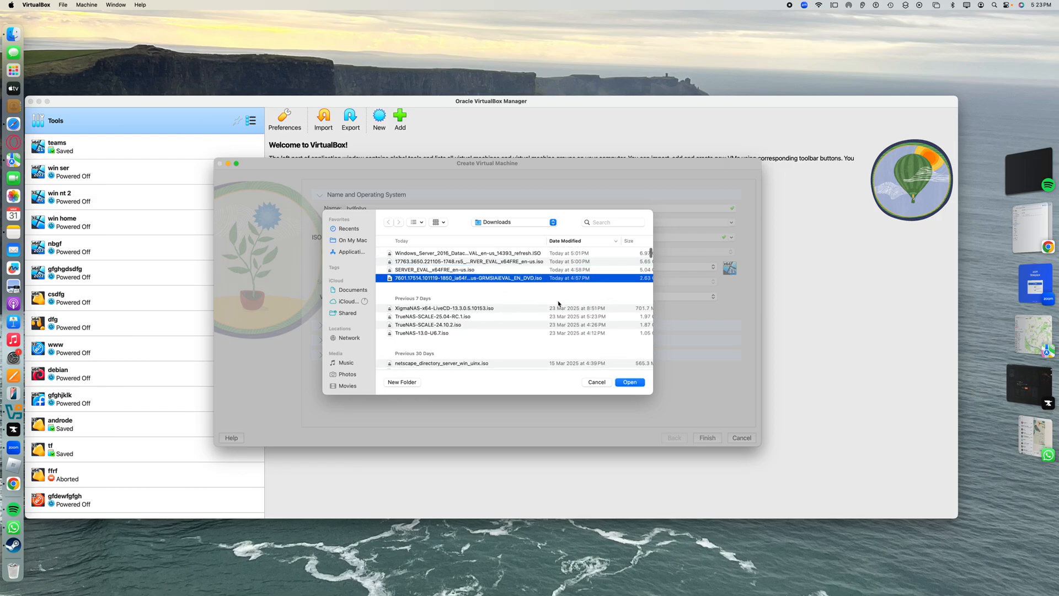
pyautogui.click(630, 382)
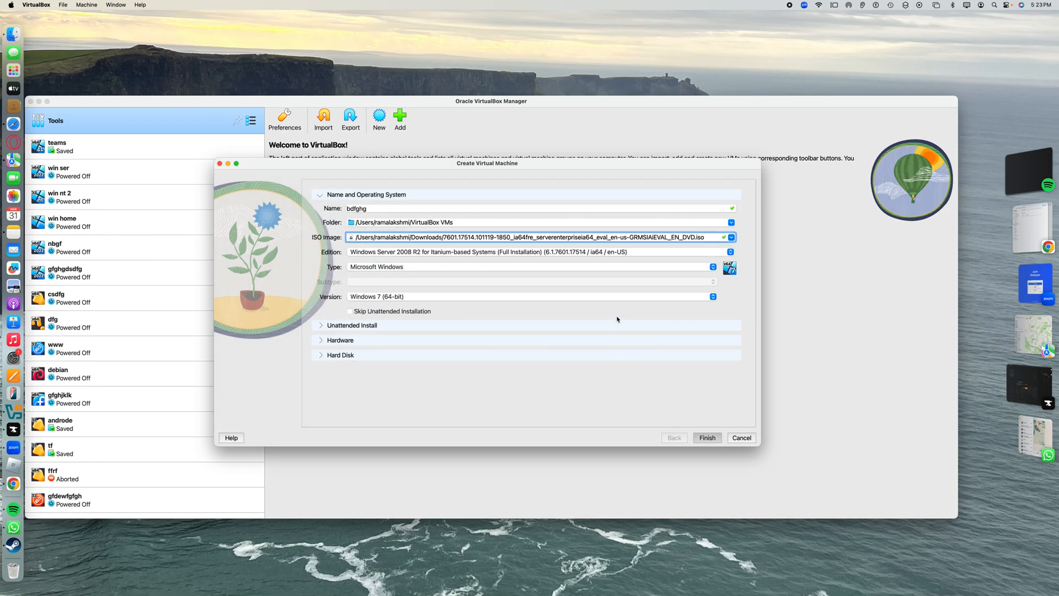
# Set the ISO image to SERVER_EVAL_x64FRE_en-us.iso with edition Windows Server 2022 Datacenter Evaluation (Desktop Experience) and create the bdfghg machine
pyautogui.click(731, 237)
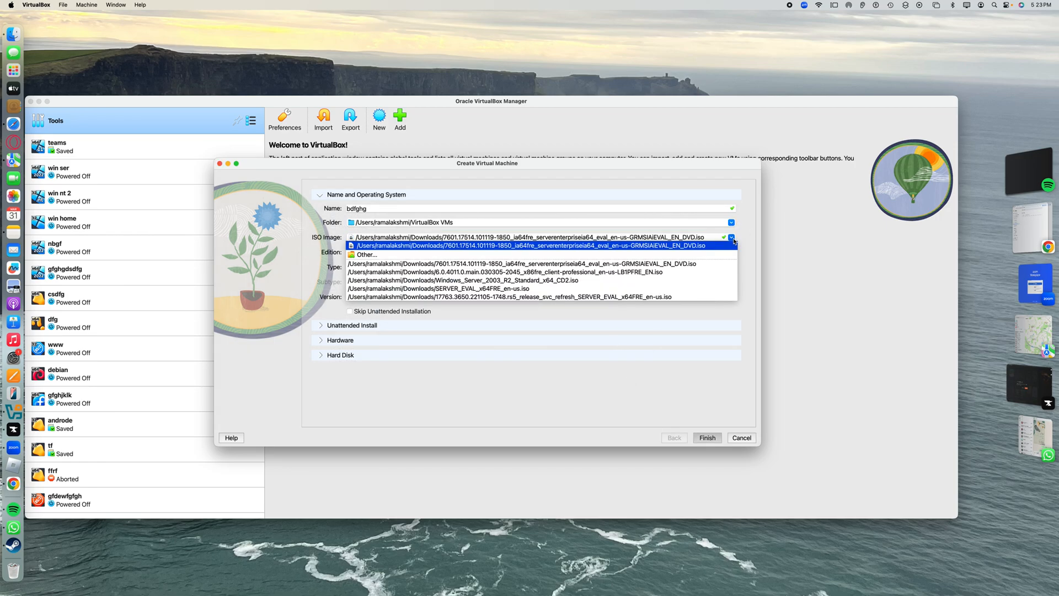
pyautogui.click(697, 288)
pyautogui.click(602, 251)
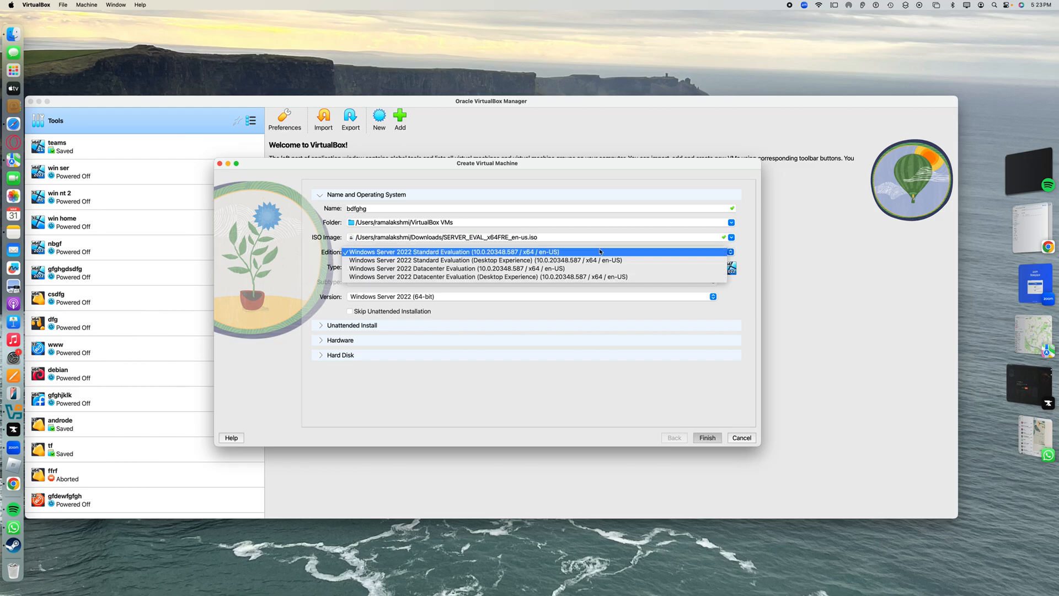
pyautogui.click(591, 276)
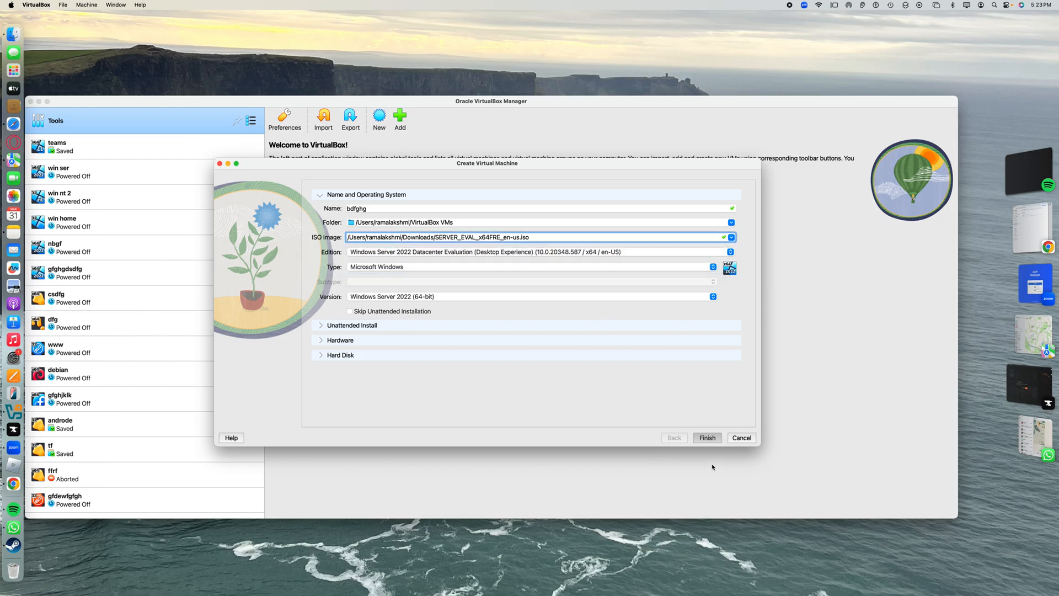
pyautogui.click(709, 437)
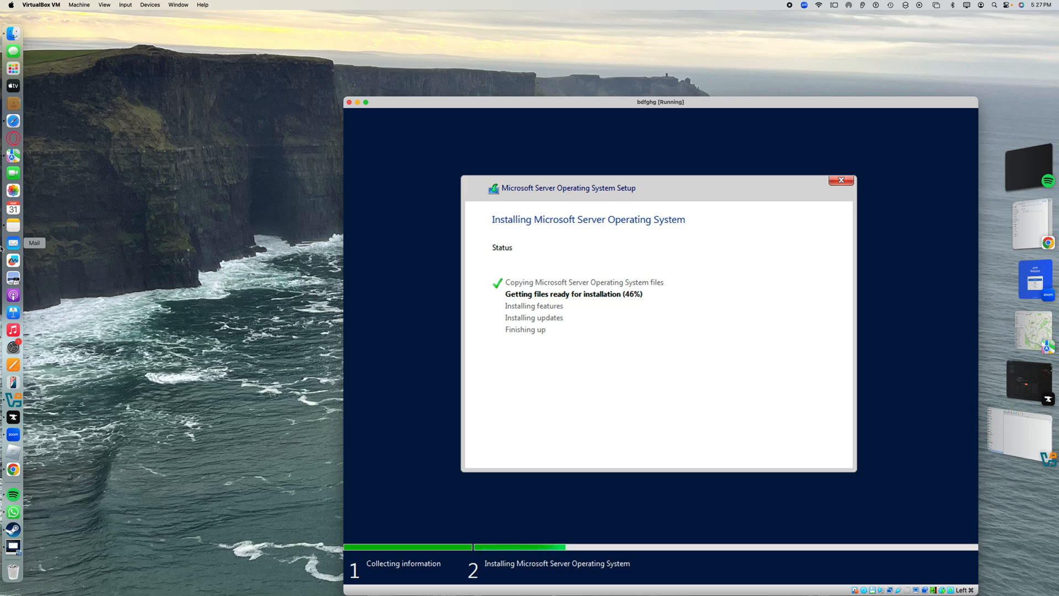
# Move the running bdfghg machine's window so that it fits fully on the desktop
pyautogui.moveTo(391, 107); pyautogui.dragTo(295, 87)
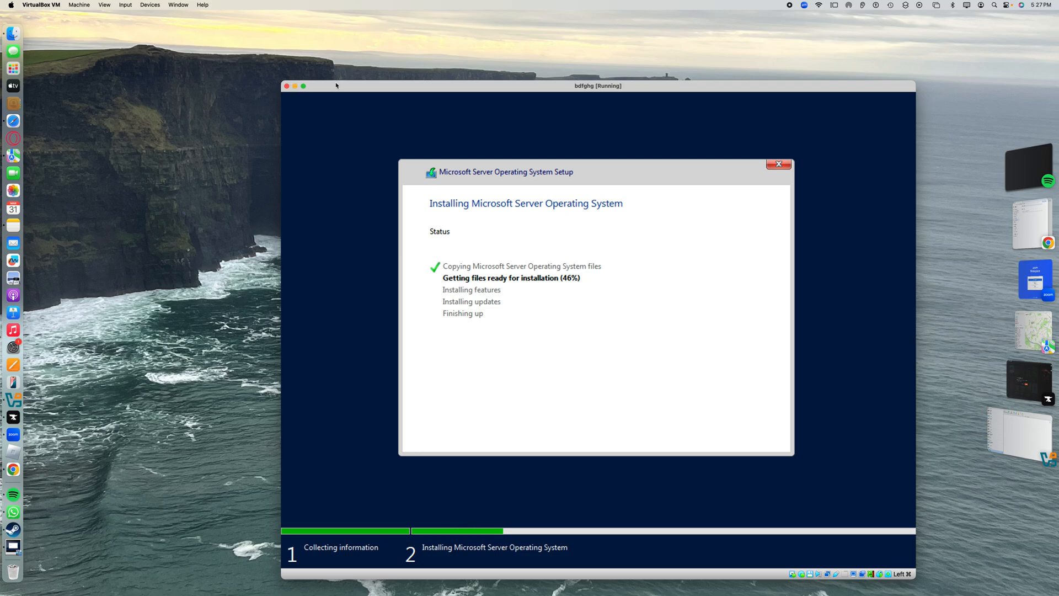
pyautogui.click(813, 51)
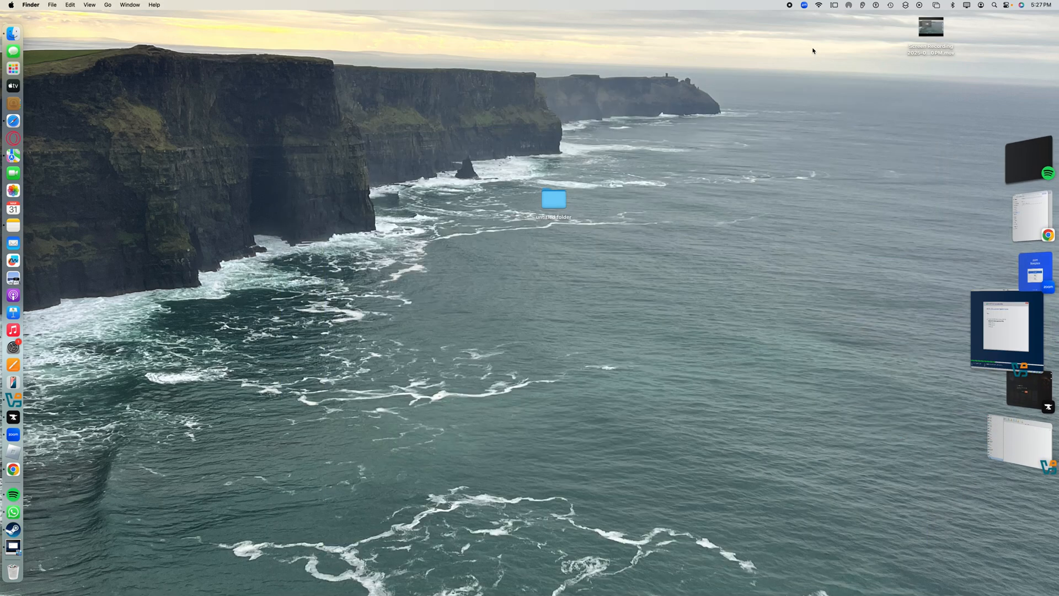
pyautogui.click(811, 49)
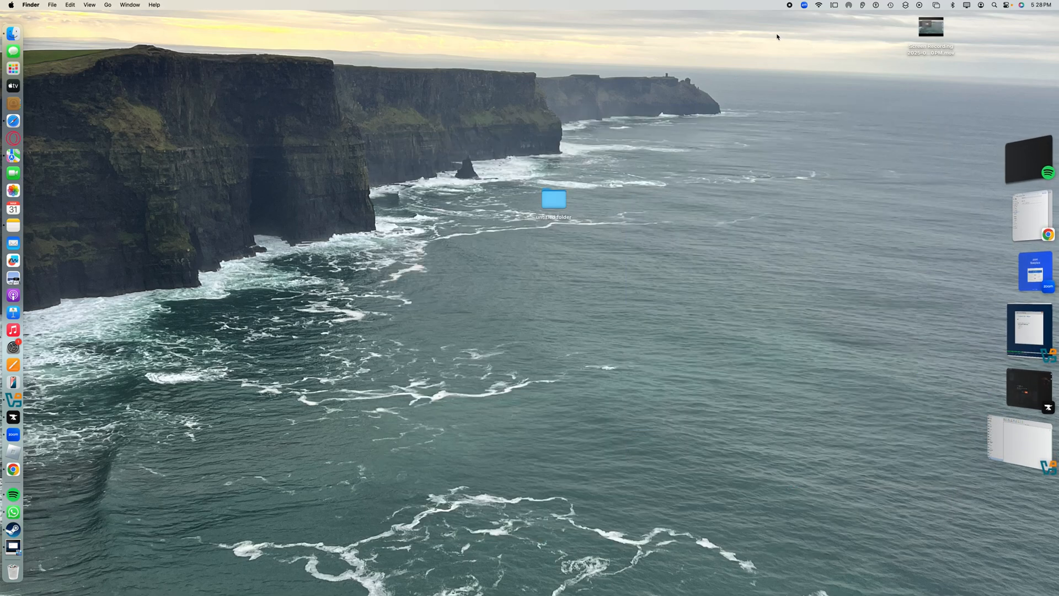
pyautogui.click(784, 37)
pyautogui.click(773, 40)
pyautogui.click(764, 43)
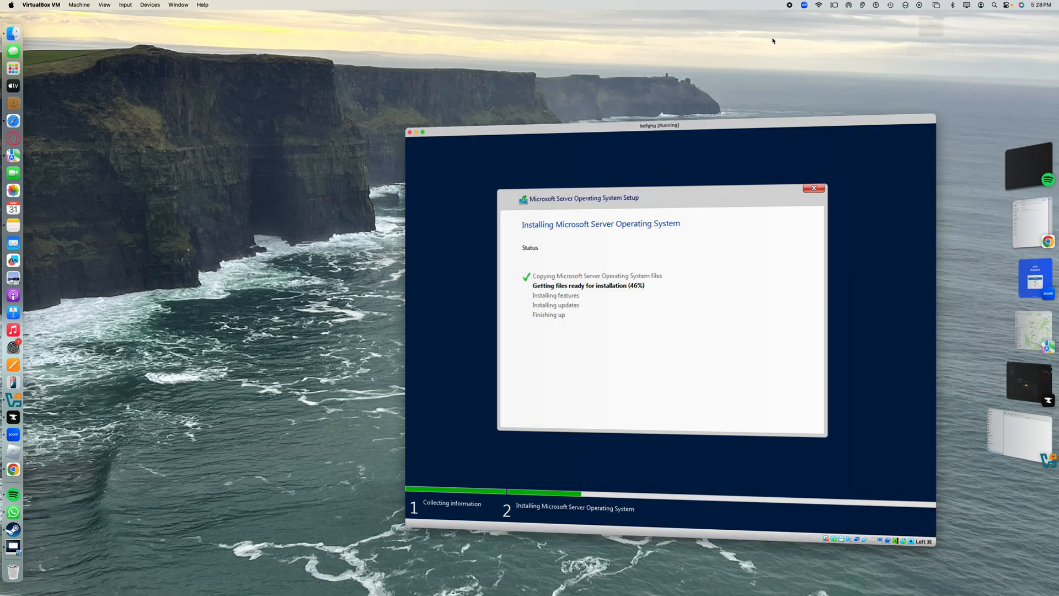
pyautogui.click(750, 45)
pyautogui.click(748, 45)
pyautogui.click(747, 43)
pyautogui.click(745, 43)
pyautogui.click(746, 43)
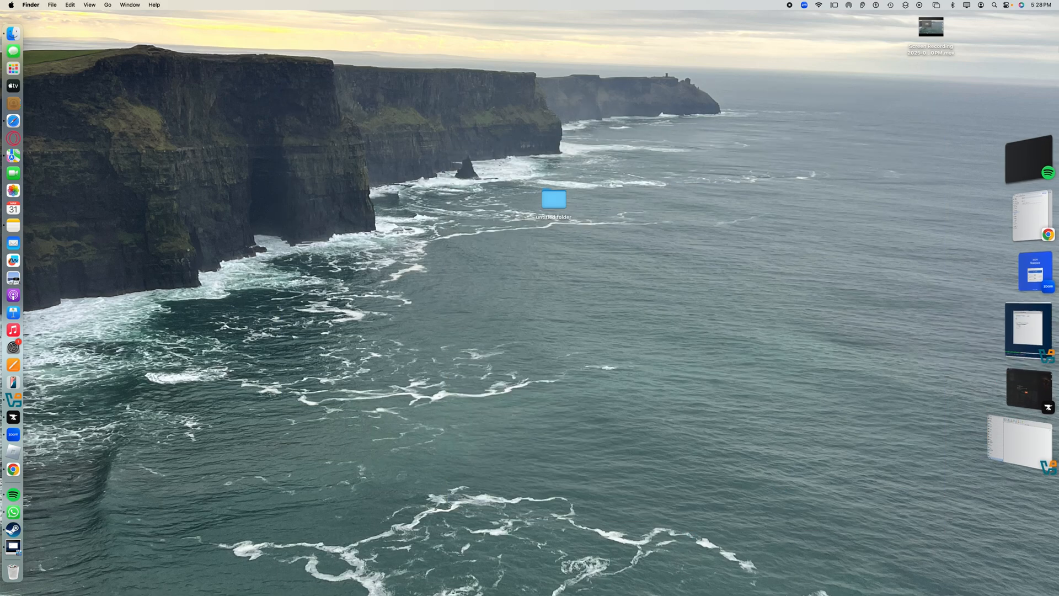
pyautogui.click(1032, 331)
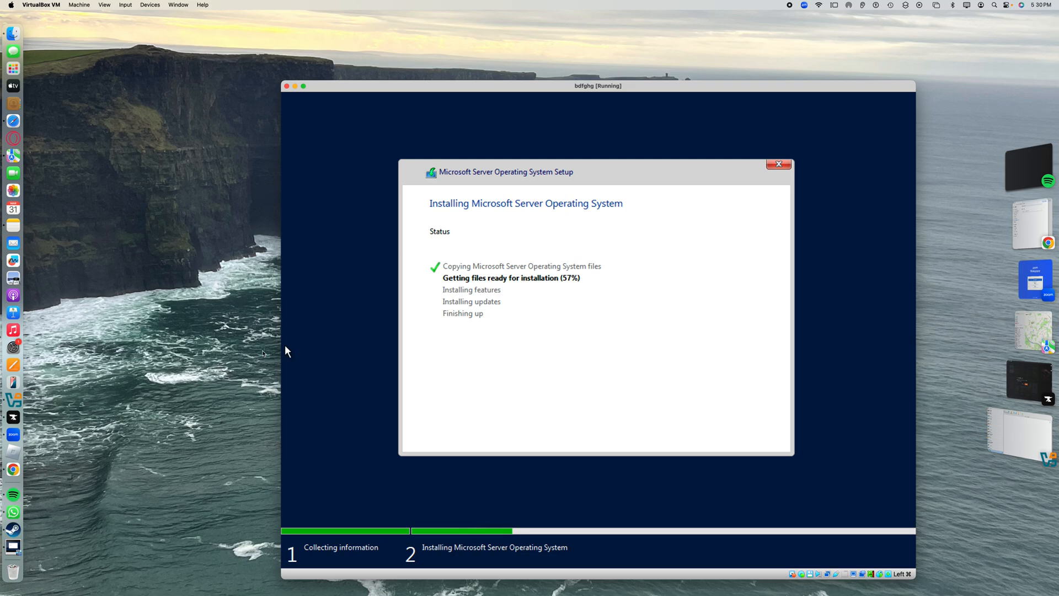
pyautogui.click(186, 371)
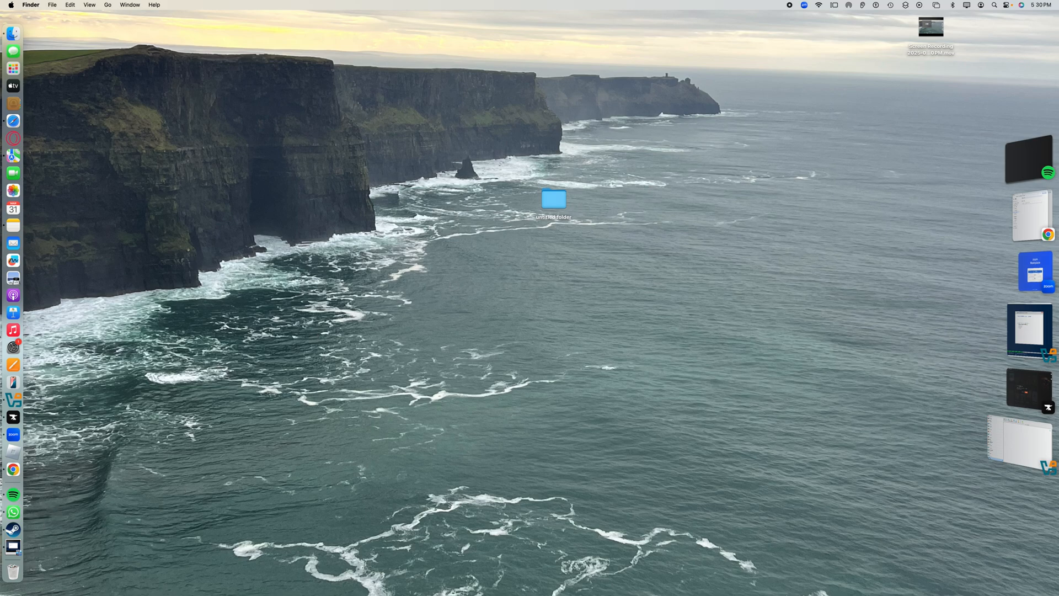
pyautogui.click(905, 5)
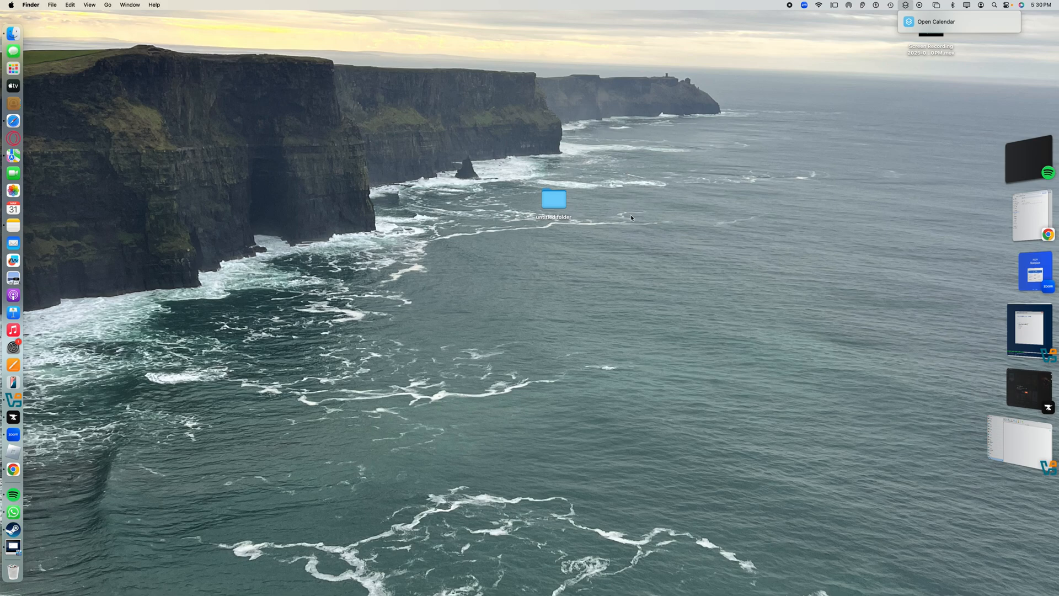
# Open the untitled folder on the desktop in Finder, view its files, and close its window
pyautogui.moveTo(551, 199); pyautogui.dragTo(558, 195)
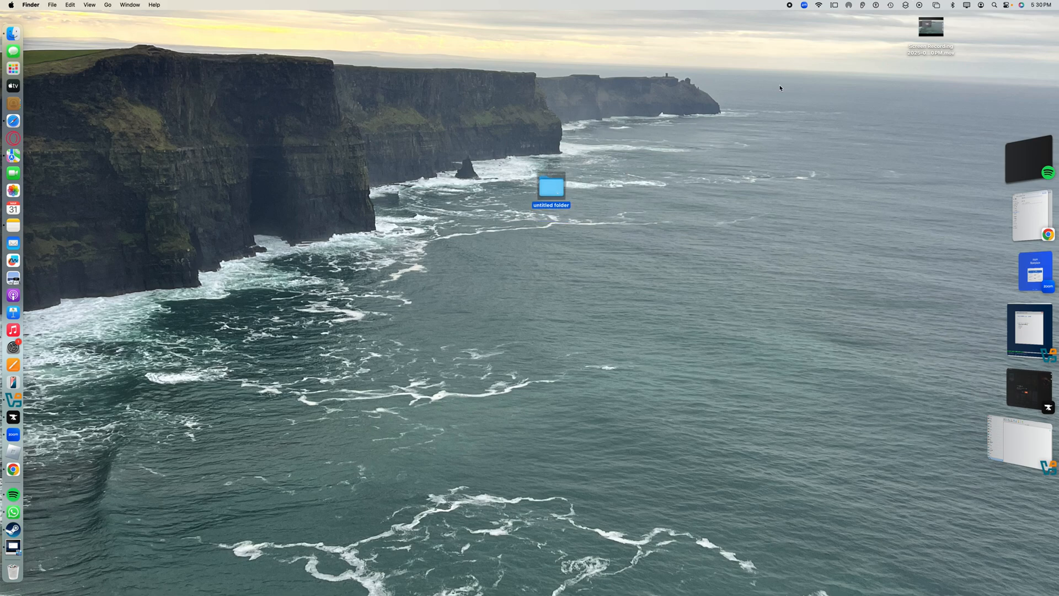
pyautogui.doubleClick(565, 187)
pyautogui.click(883, 199)
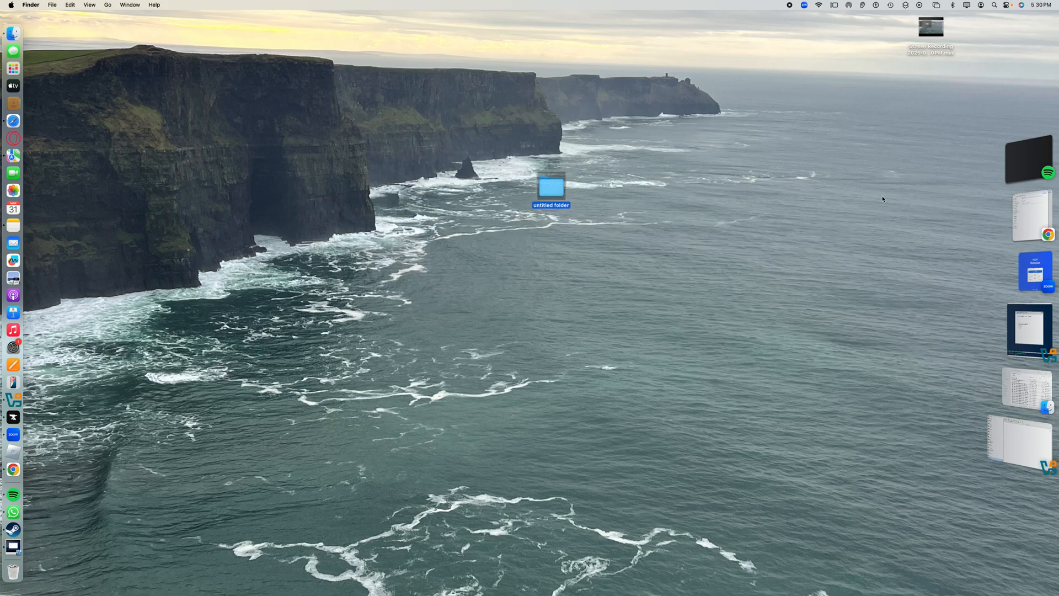
pyautogui.click(1028, 390)
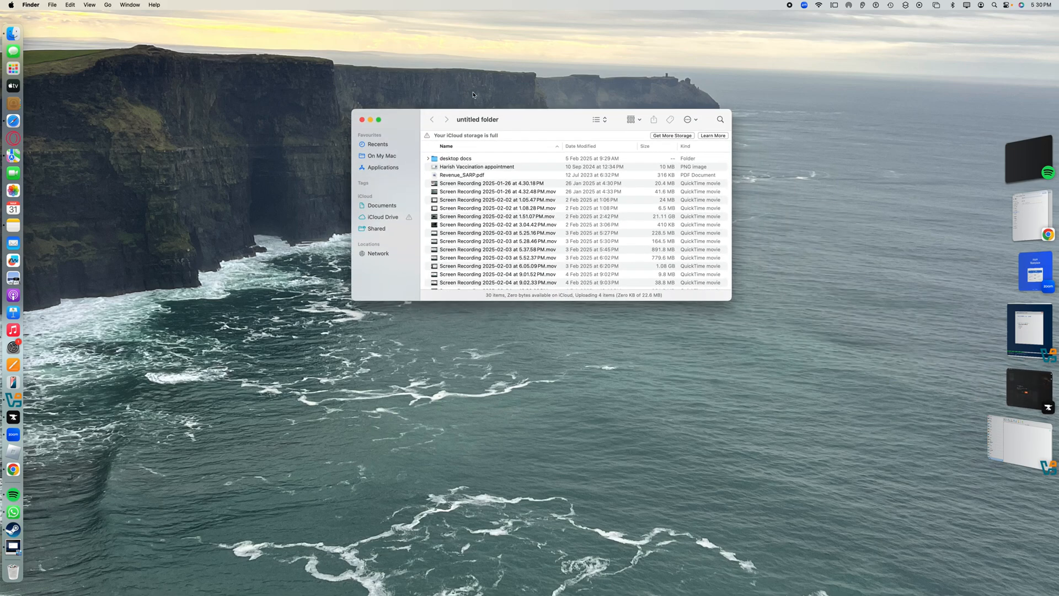
pyautogui.click(411, 95)
pyautogui.click(411, 95)
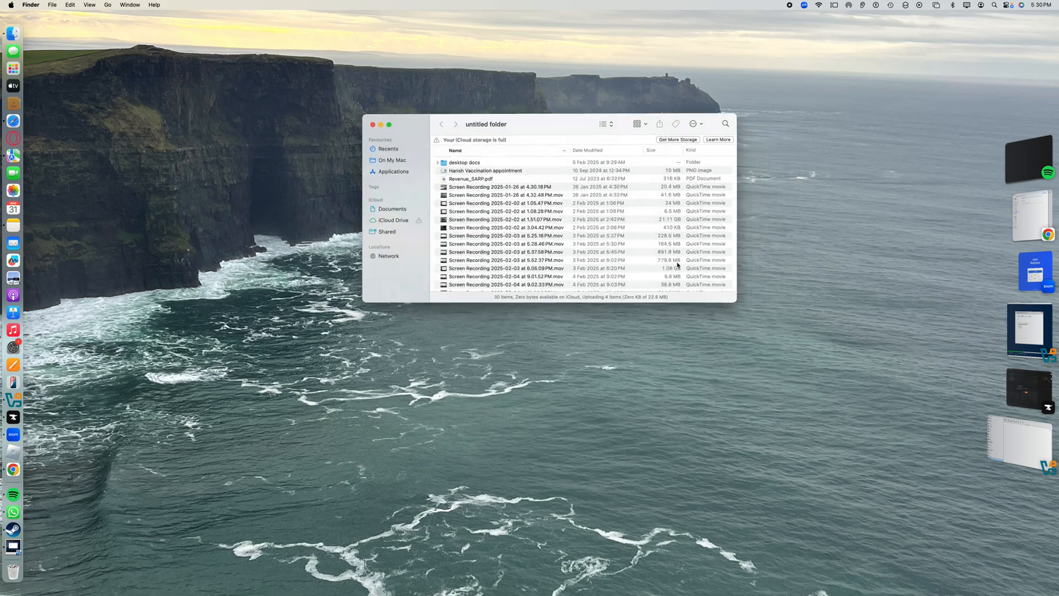
pyautogui.click(362, 119)
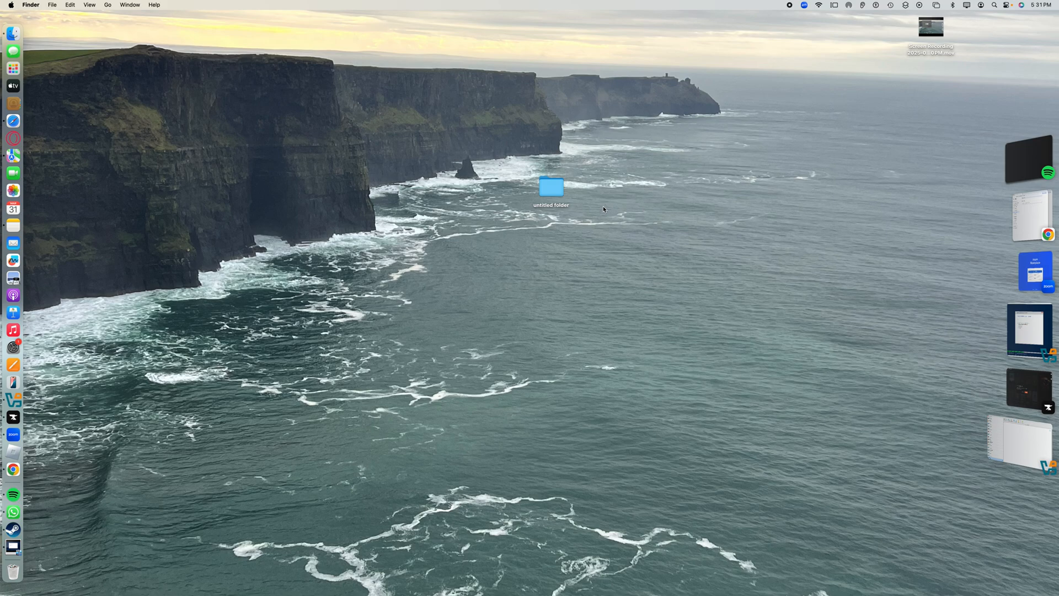
# Return to the running bdfghg machine in VirtualBox and inspect its optical drive and keyboard options
pyautogui.click(1051, 358)
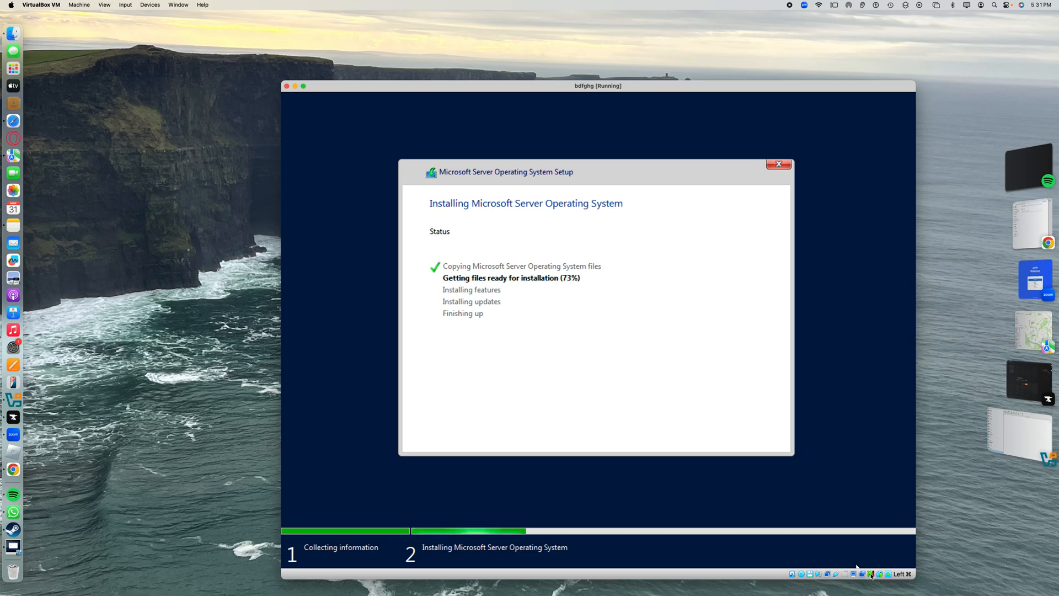
pyautogui.click(809, 574)
pyautogui.click(799, 577)
pyautogui.click(800, 576)
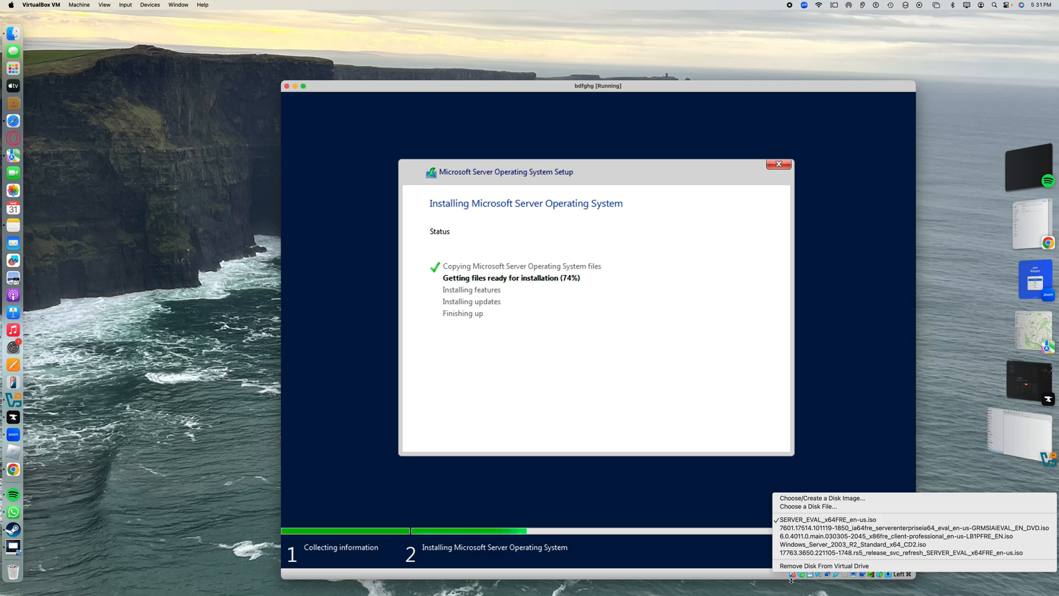
pyautogui.click(793, 578)
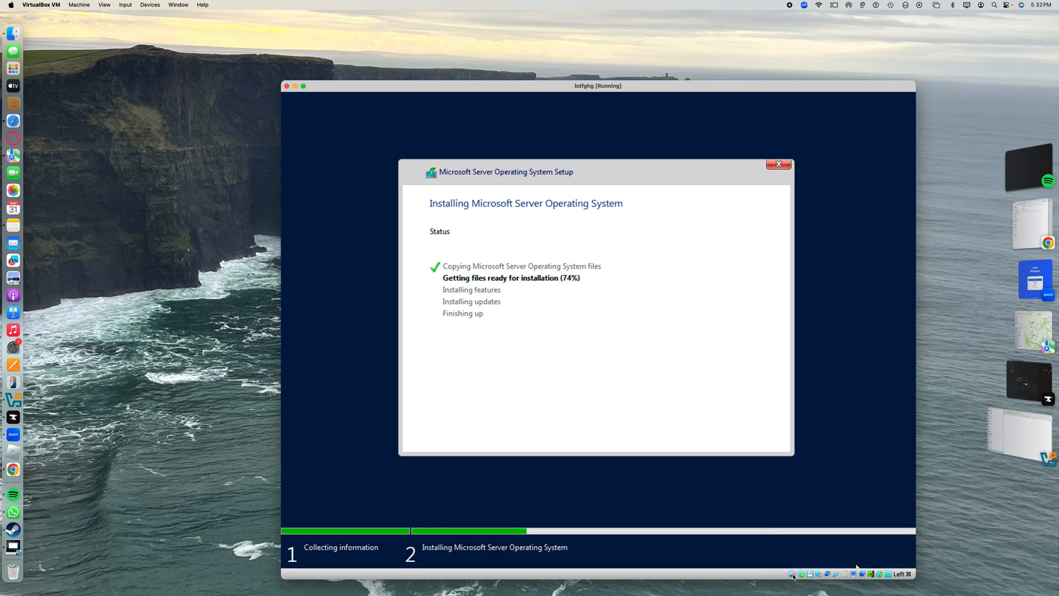
pyautogui.moveTo(793, 577)
pyautogui.click(888, 574)
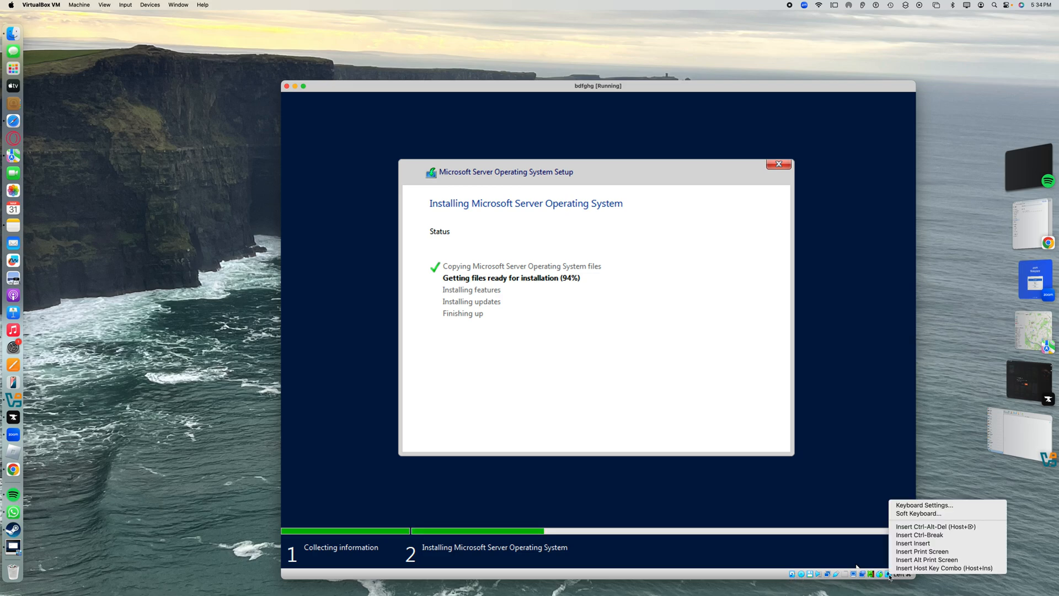
# Send Ctrl-Alt-Del to the bdfghg machine and open Task Manager in its detailed view
pyautogui.click(970, 527)
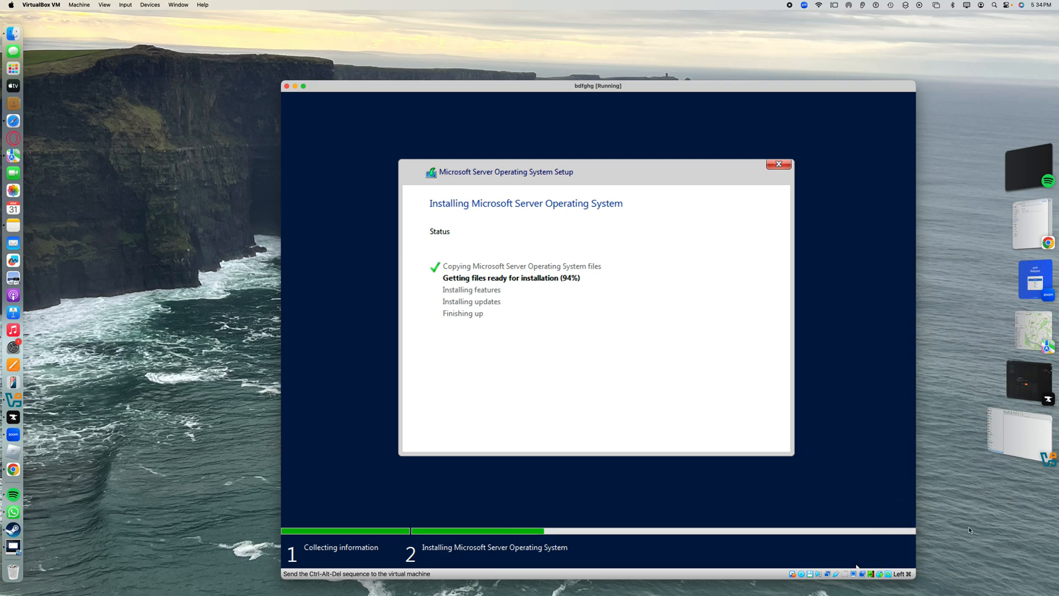
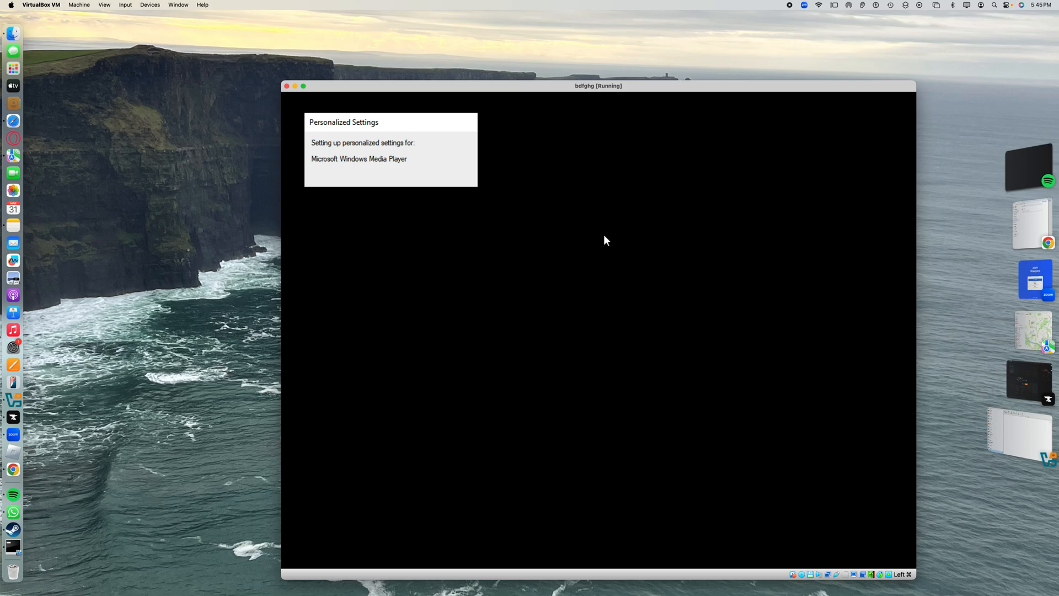
pyautogui.click(454, 242)
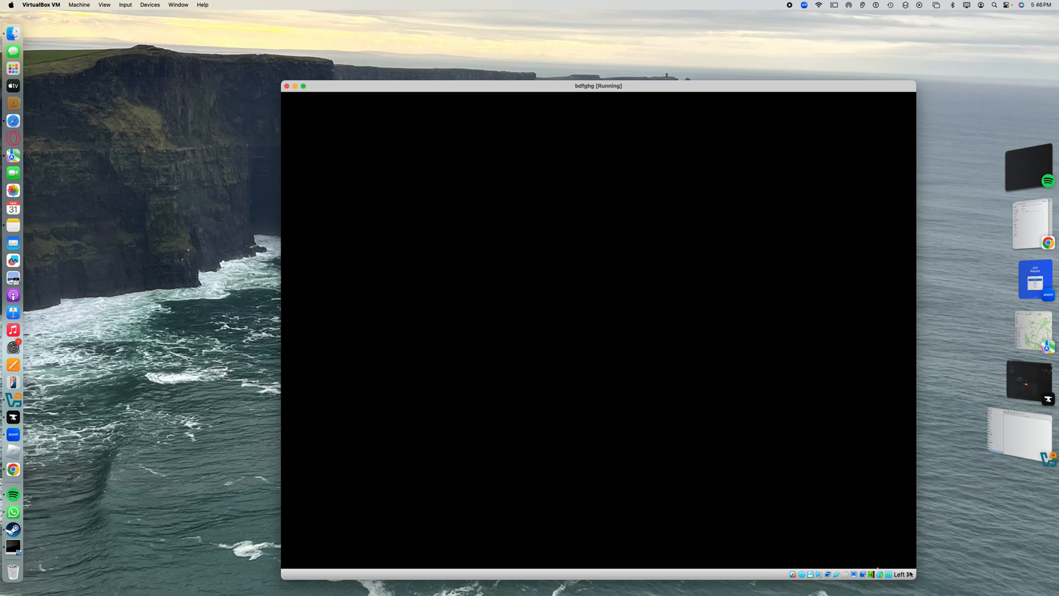
pyautogui.click(889, 575)
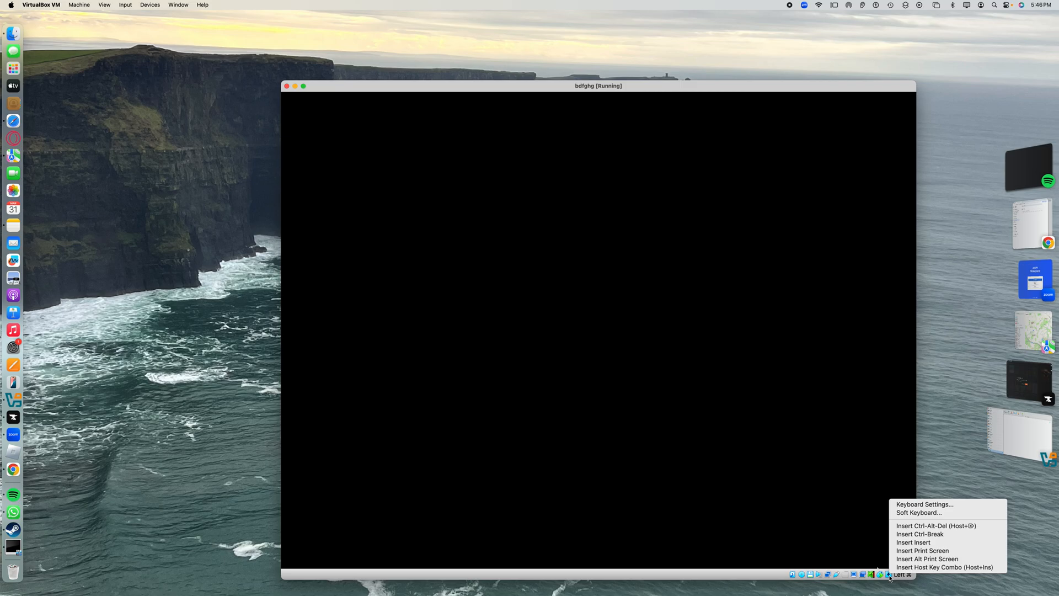
pyautogui.click(913, 527)
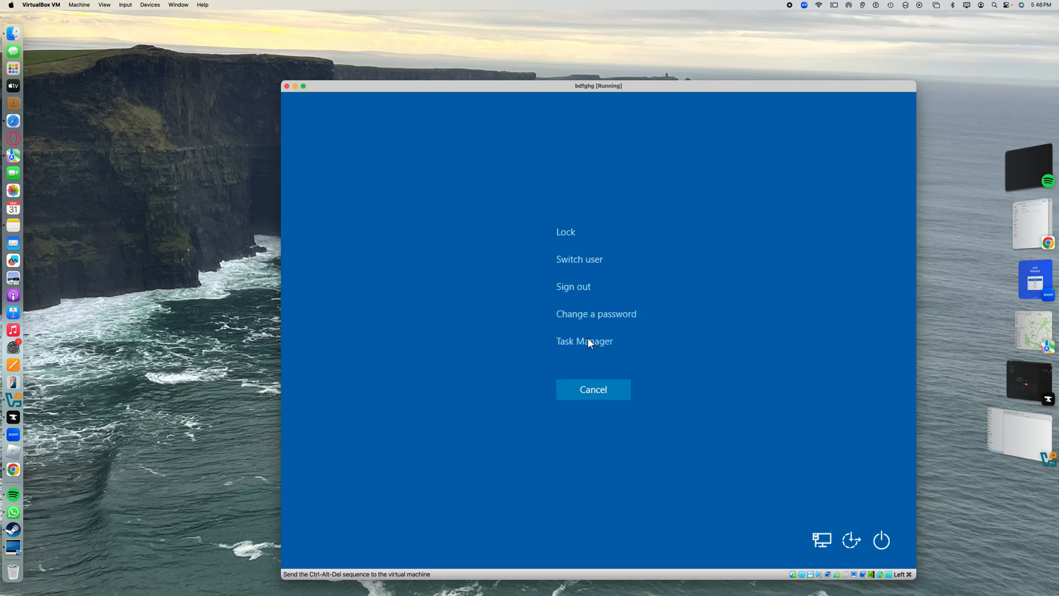
pyautogui.click(597, 340)
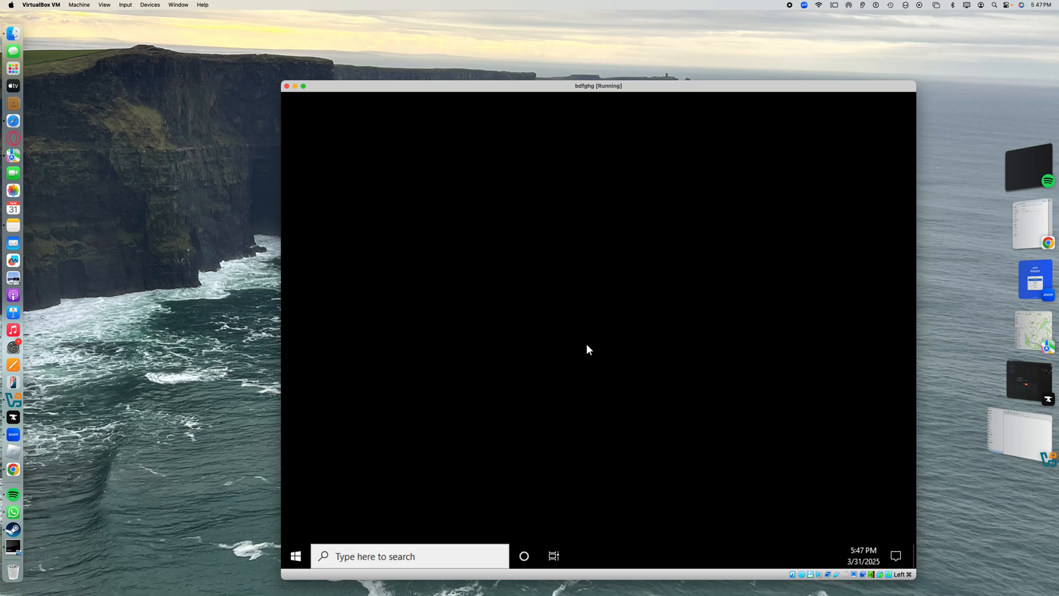
pyautogui.hotkey('ctrl', 'shift', 'Escape')
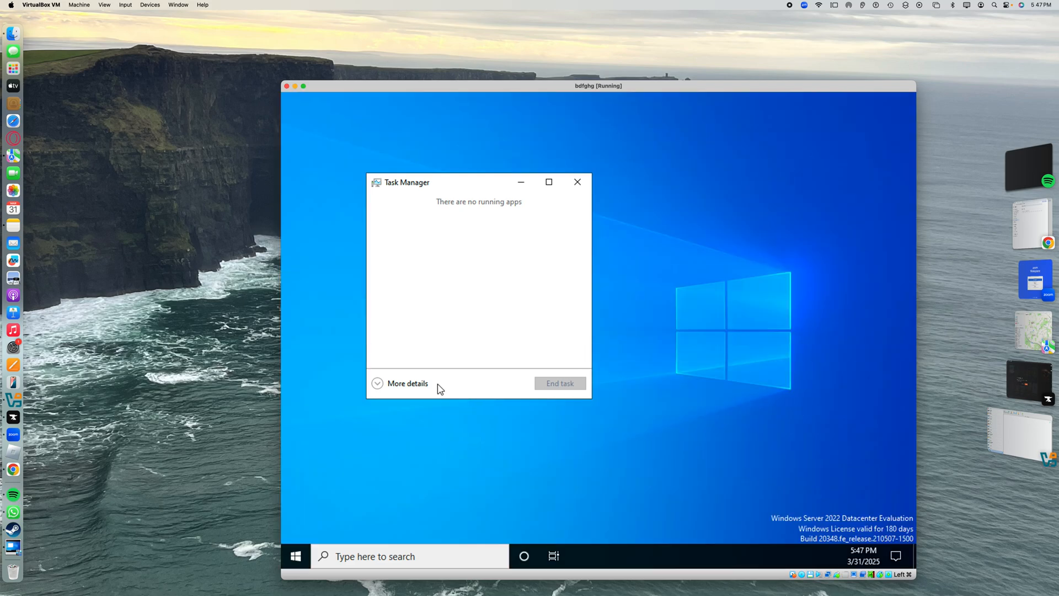
pyautogui.click(414, 385)
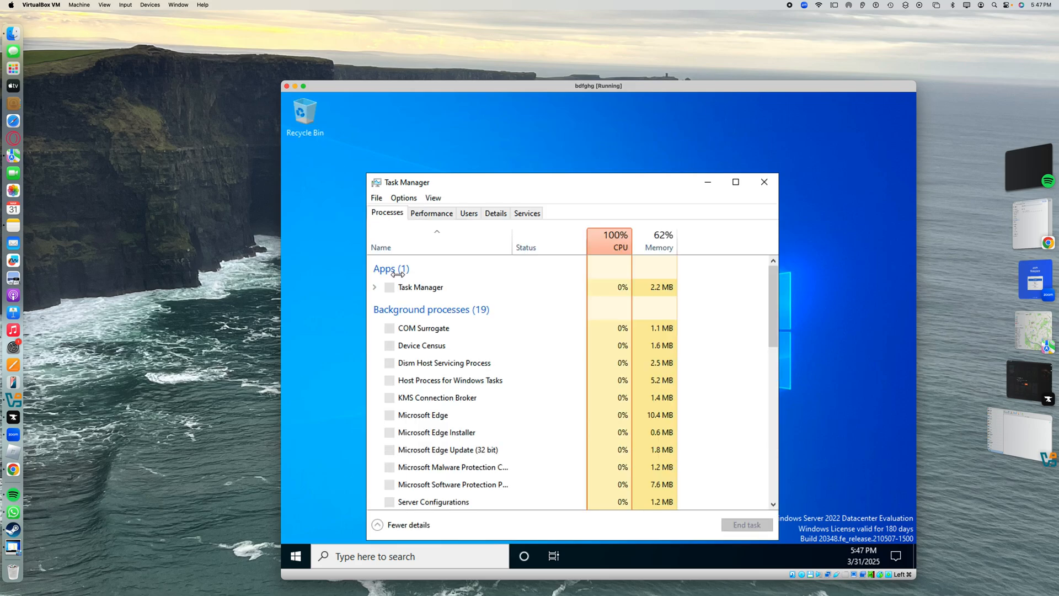
# End the Microsoft Edge Installer background process in Task Manager
pyautogui.click(456, 433)
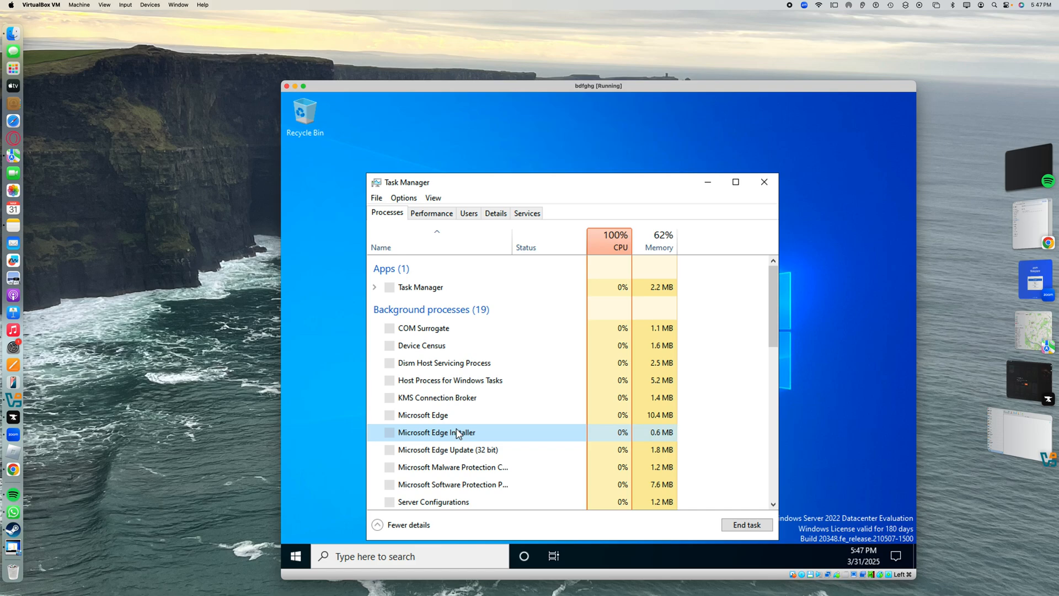
pyautogui.rightClick(465, 433)
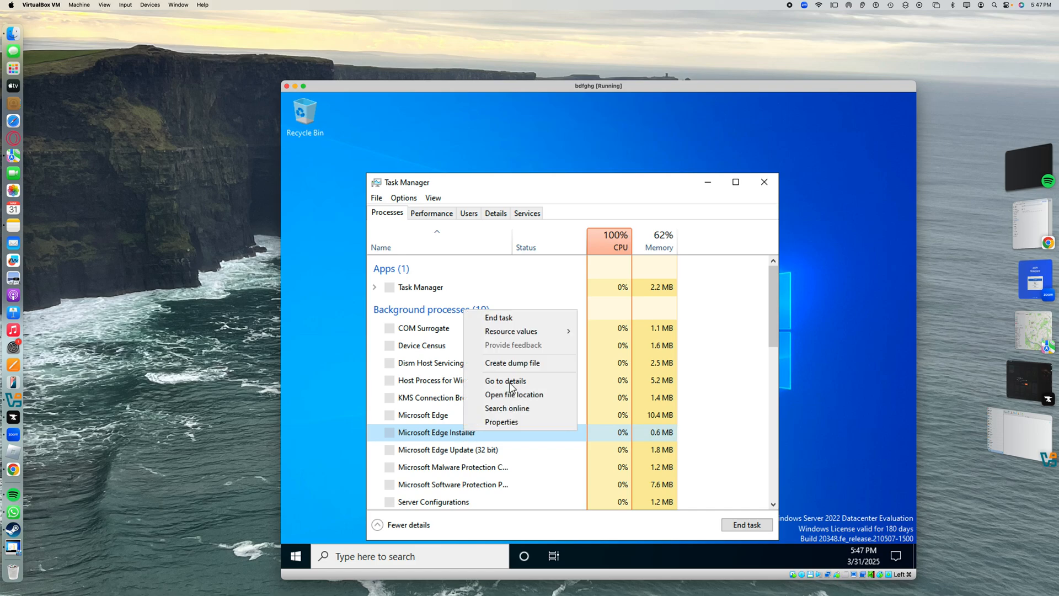
pyautogui.click(514, 322)
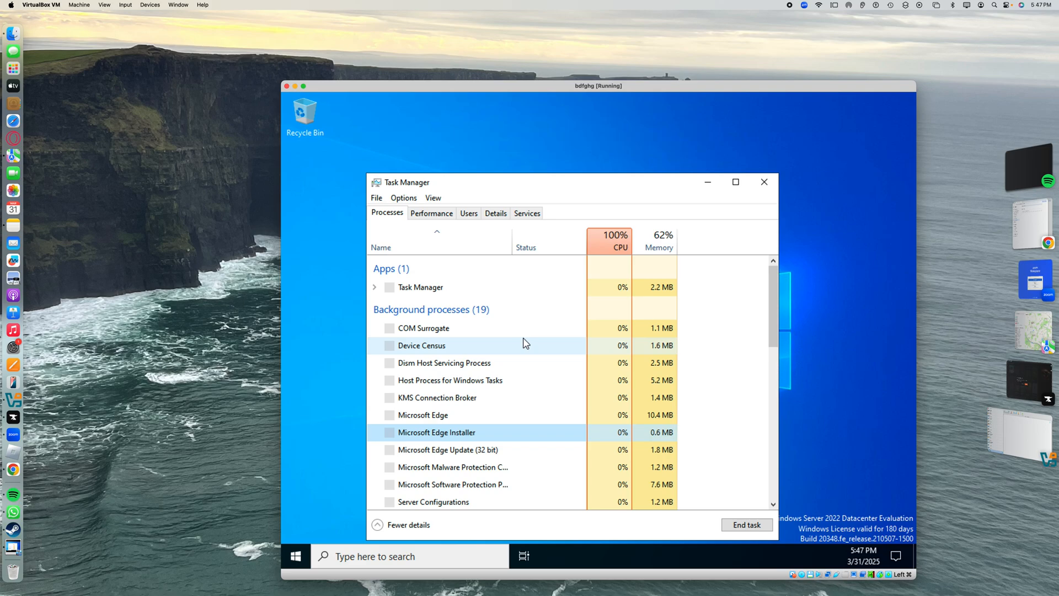
# Examine the remaining background processes and the Windows processes in Task Manager
pyautogui.scroll(-7, 560, 402)
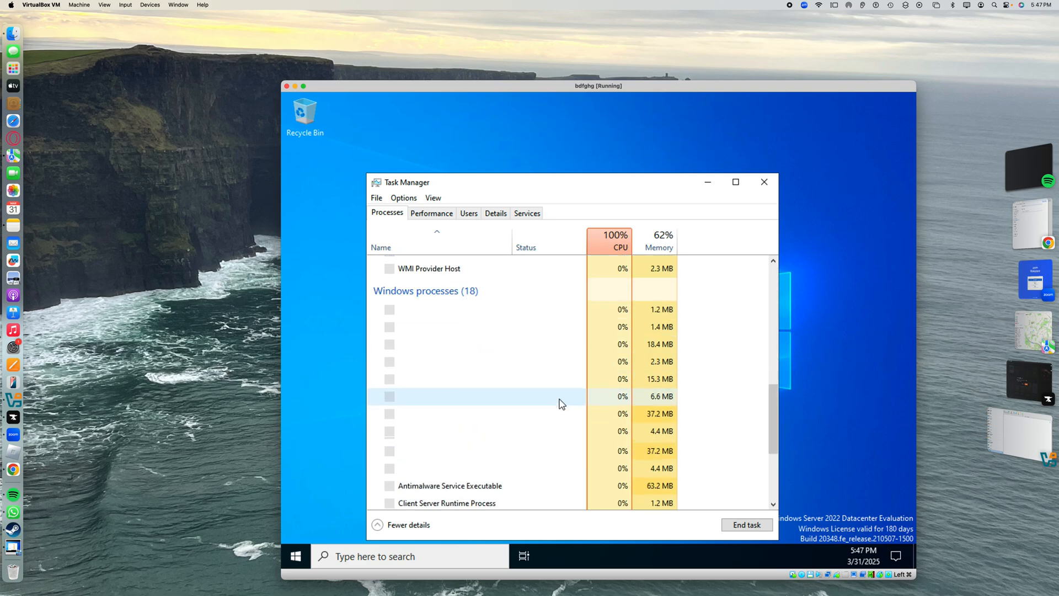
pyautogui.scroll(-1, 557, 402)
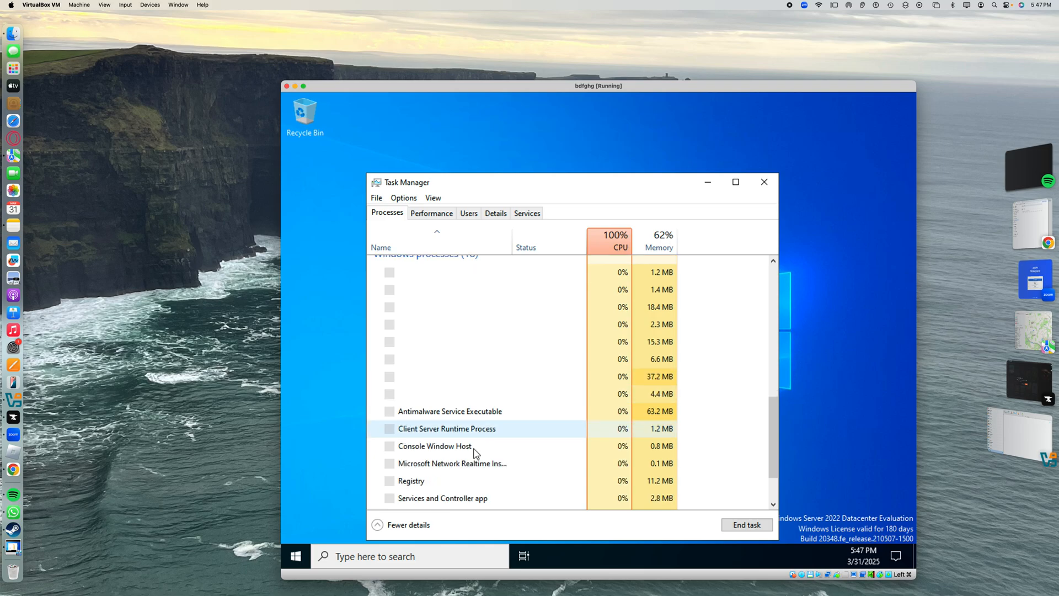
pyautogui.click(462, 498)
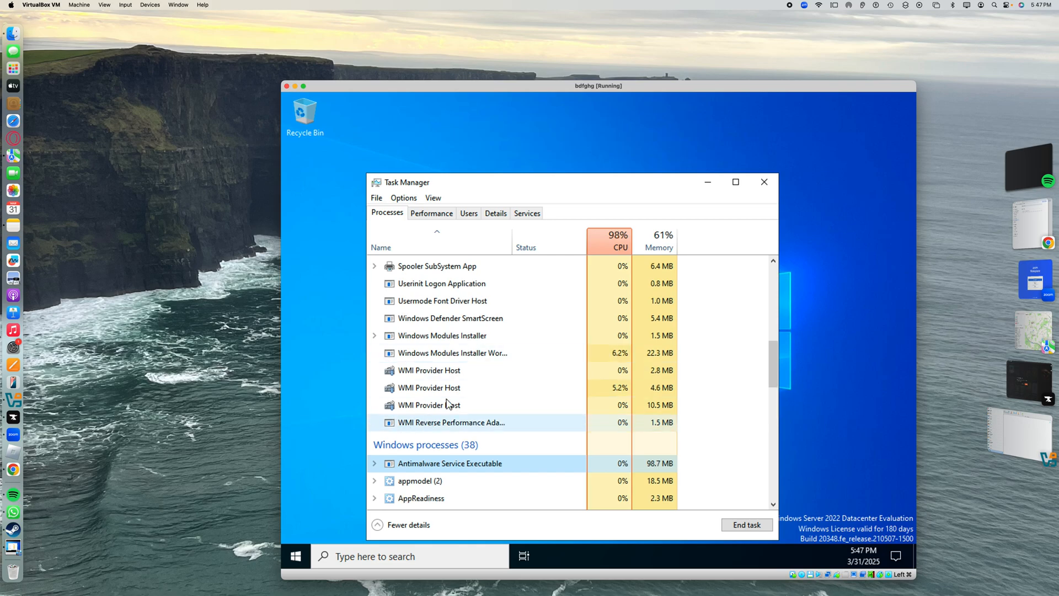
pyautogui.scroll(-1, 456, 468)
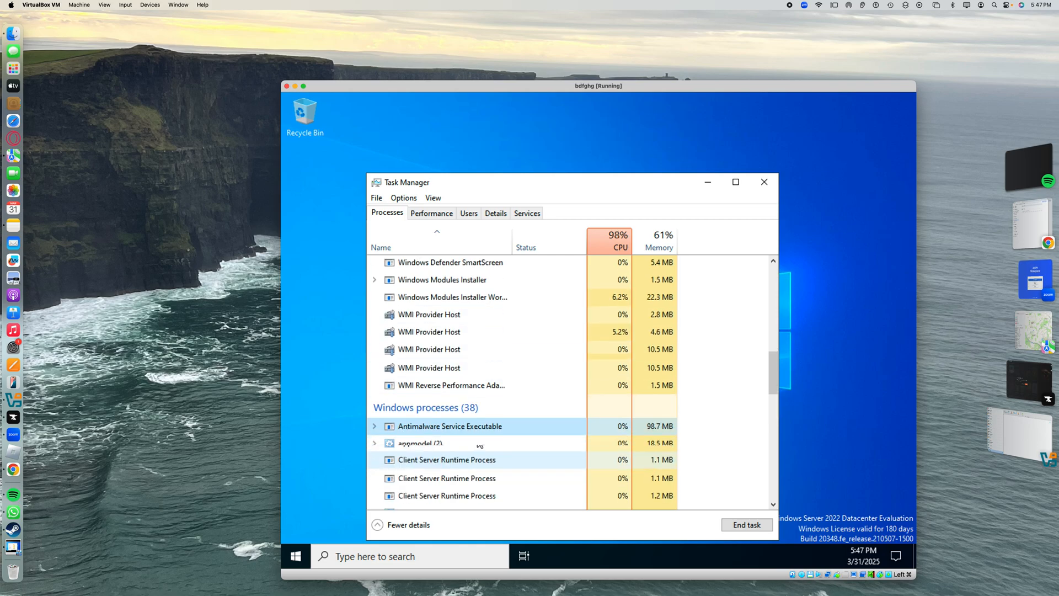
pyautogui.scroll(-5, 490, 444)
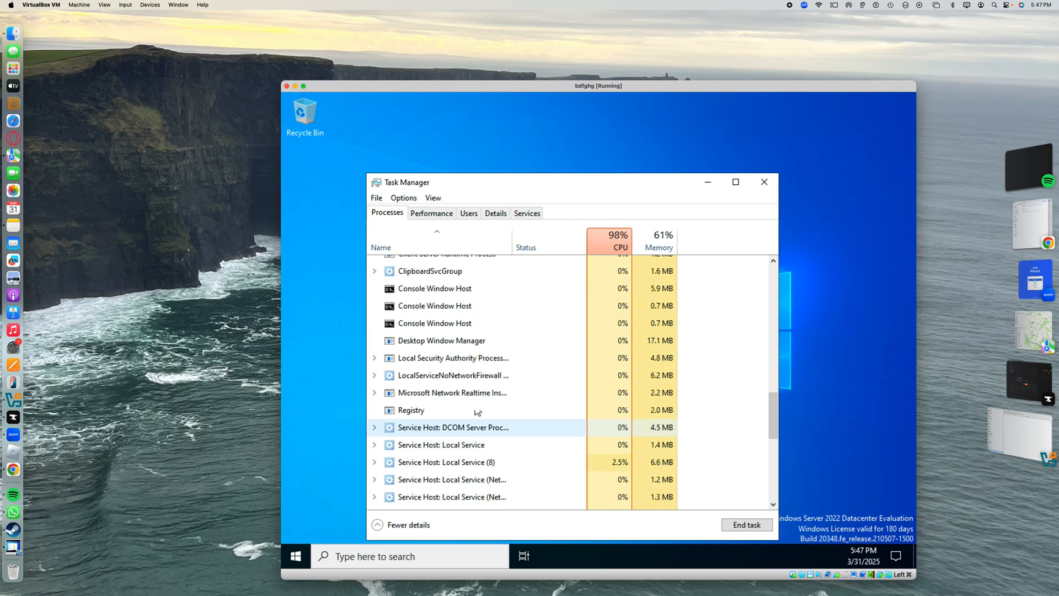
pyautogui.click(457, 290)
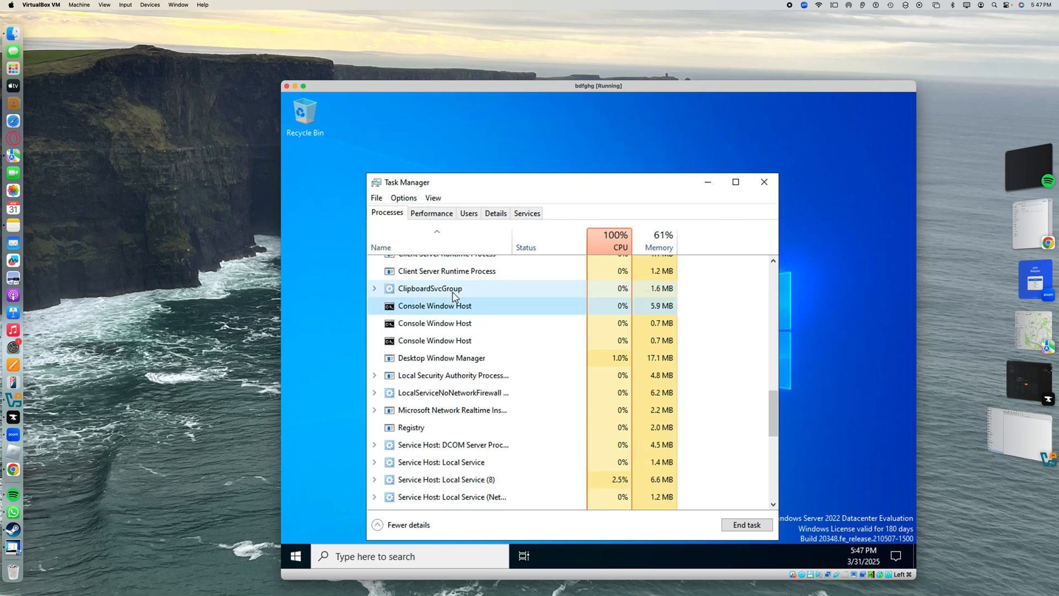
pyautogui.click(754, 524)
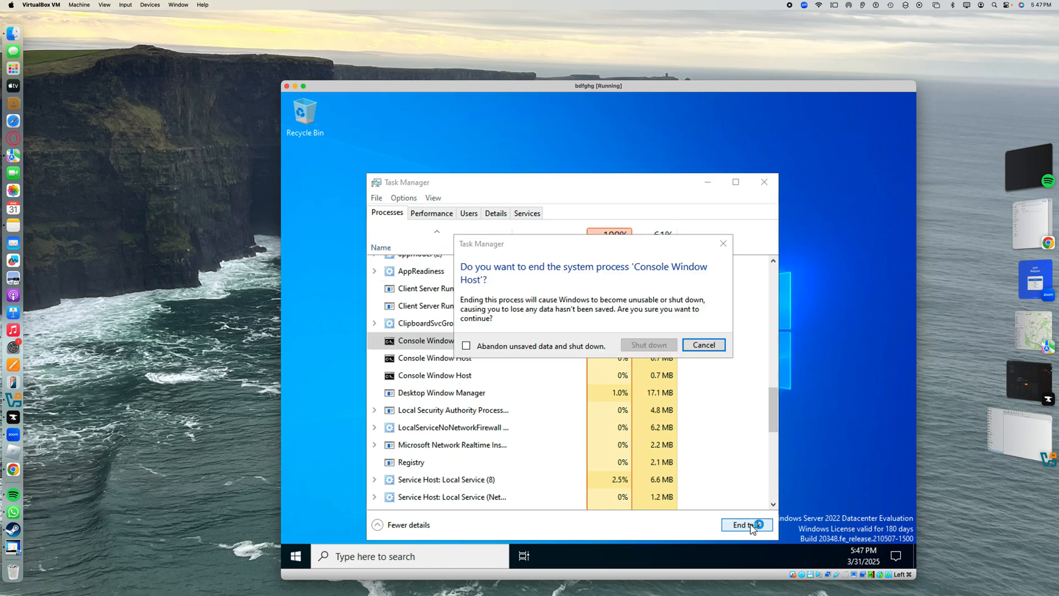
pyautogui.click(602, 346)
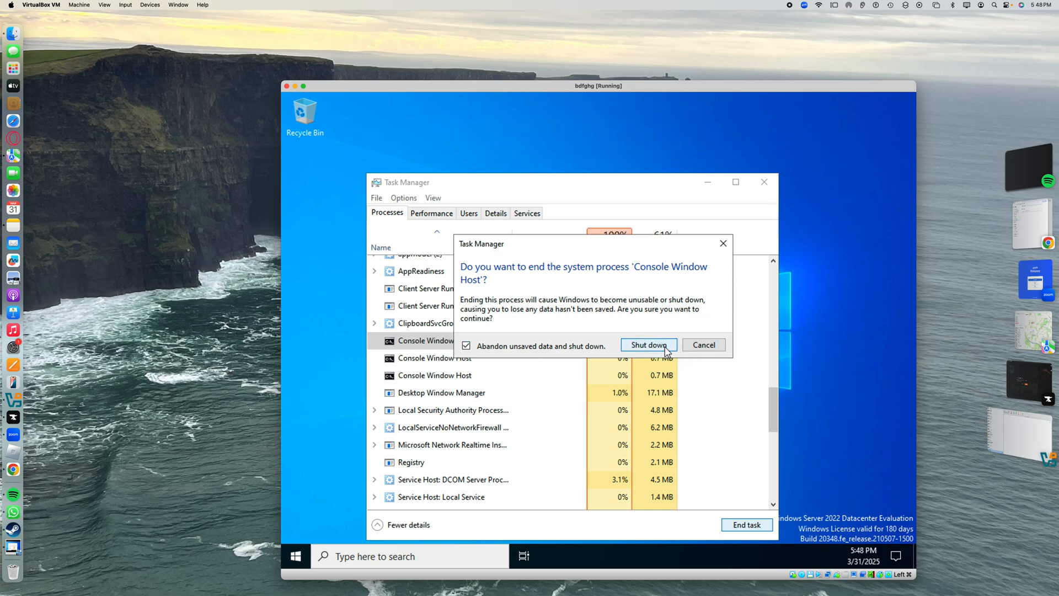
pyautogui.click(703, 345)
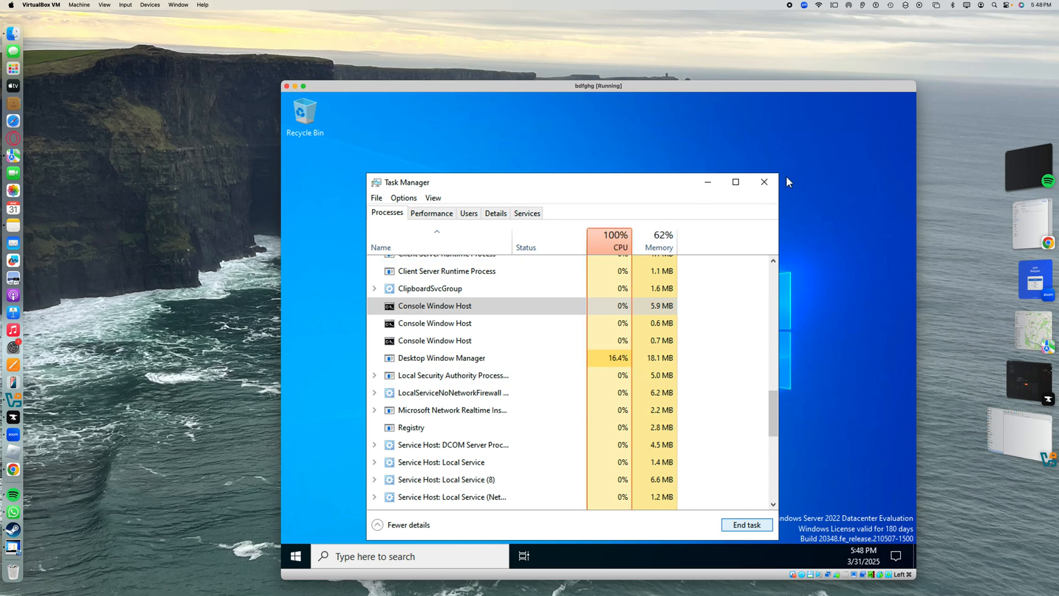
# Close Task Manager and return to the server's desktop
pyautogui.click(760, 180)
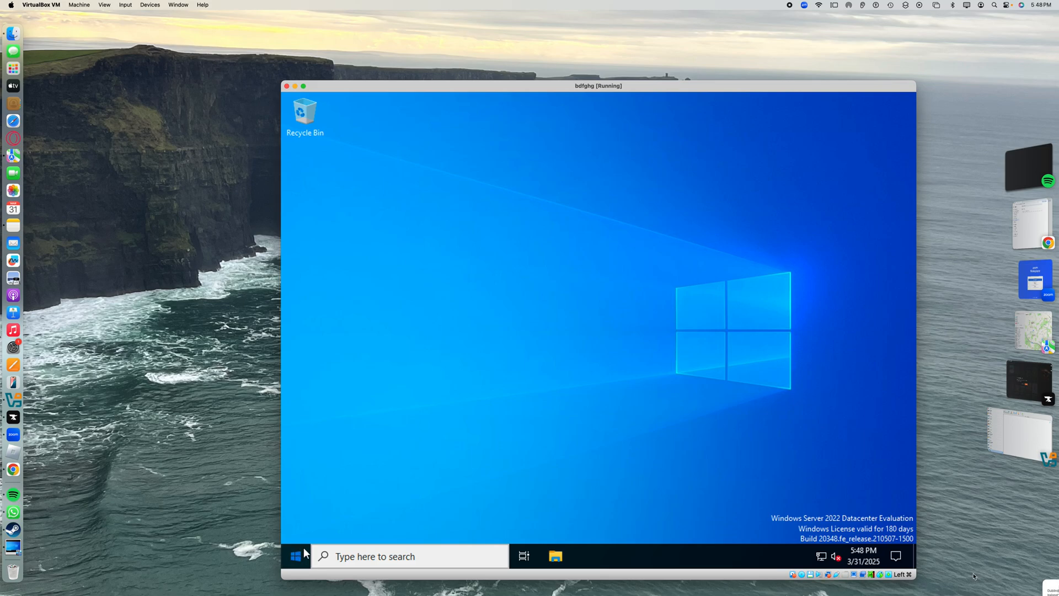
pyautogui.rightClick(885, 550)
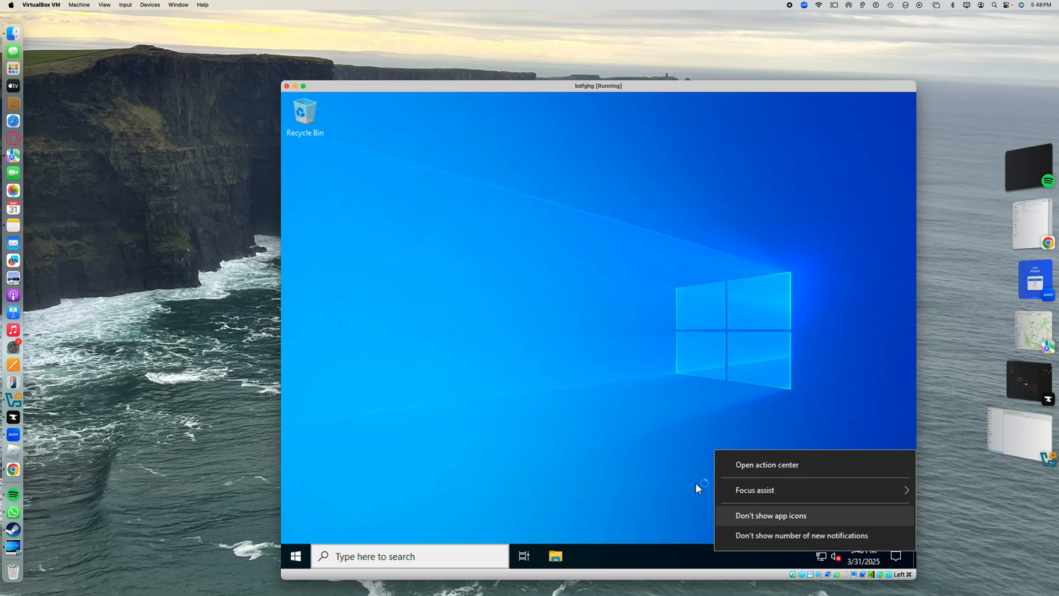
pyautogui.click(632, 531)
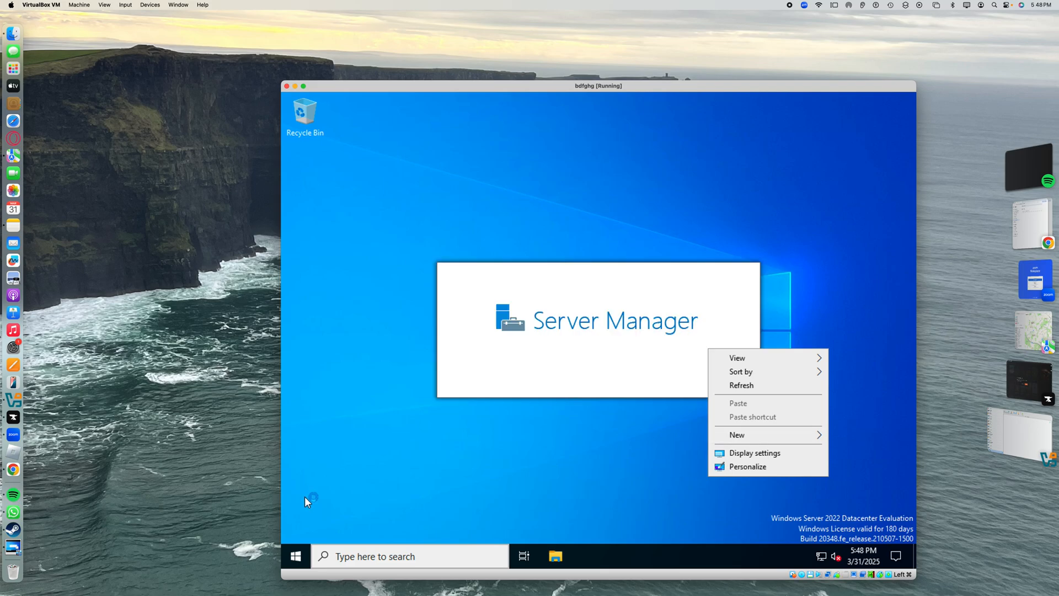
pyautogui.click(527, 389)
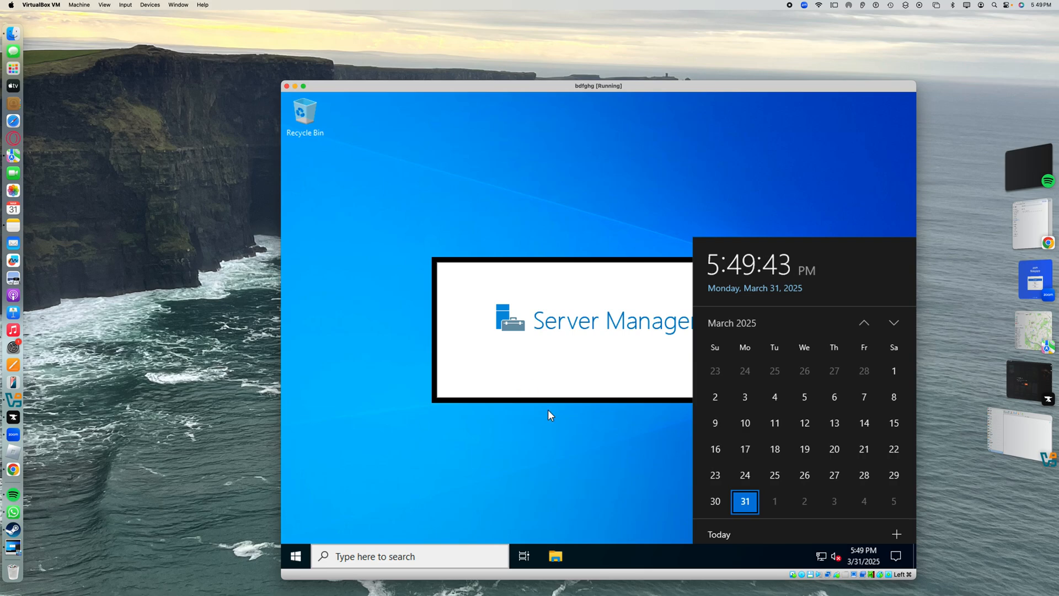
pyautogui.click(523, 470)
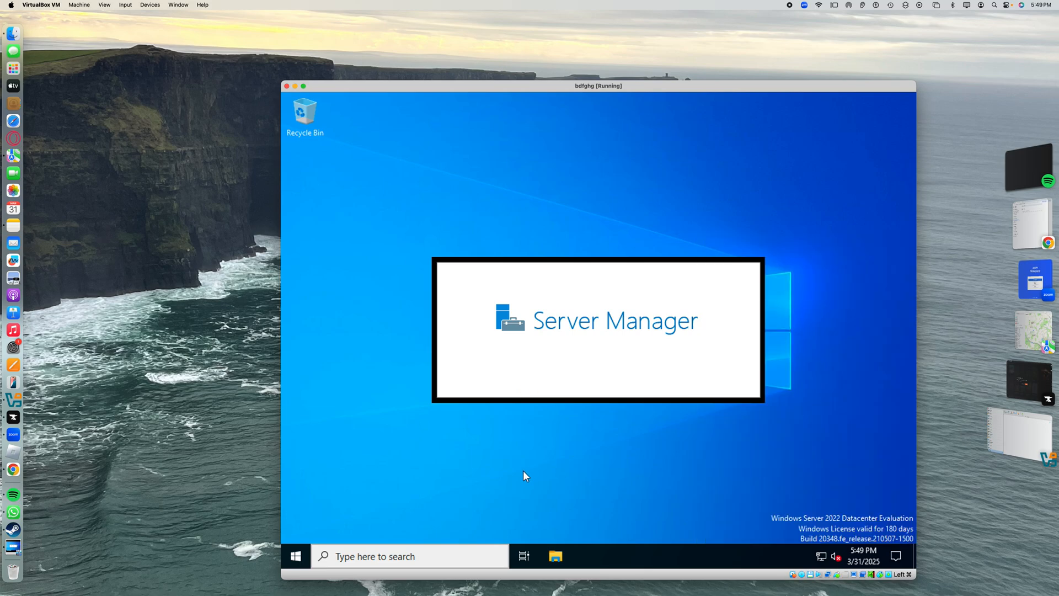
pyautogui.rightClick(523, 471)
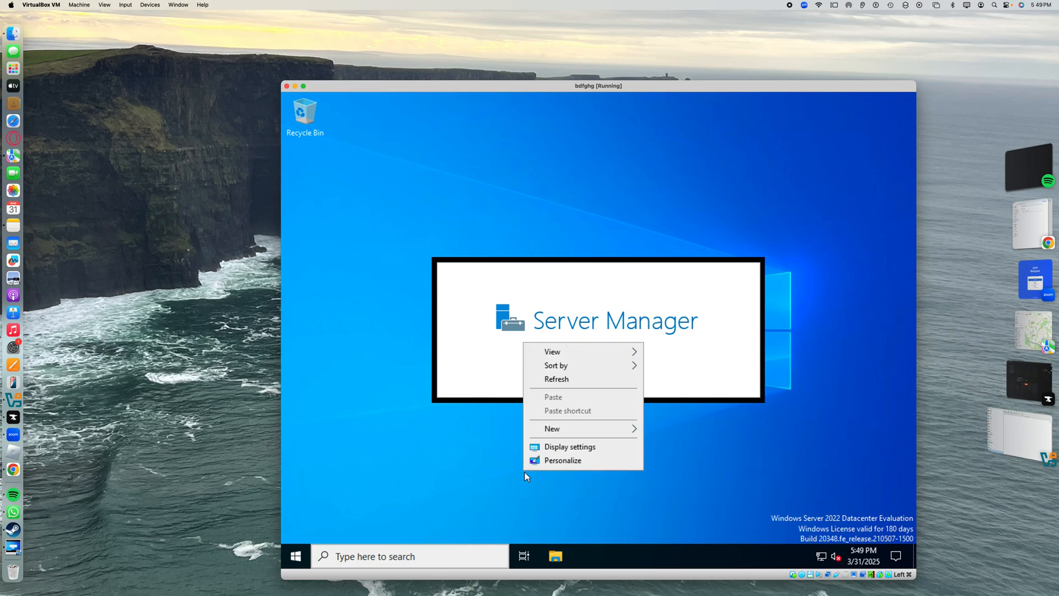
pyautogui.click(357, 492)
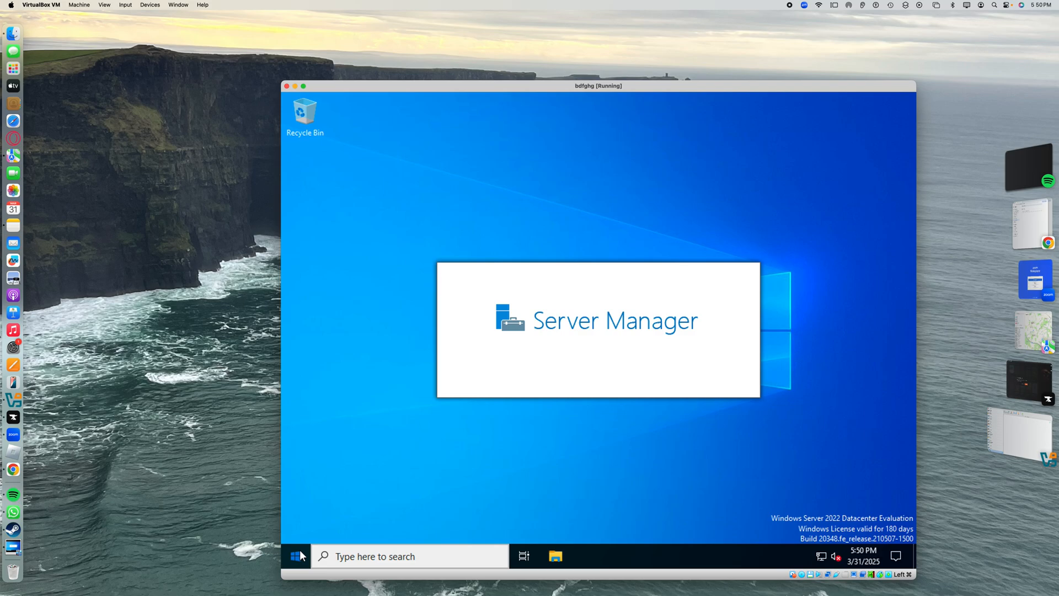
pyautogui.click(472, 553)
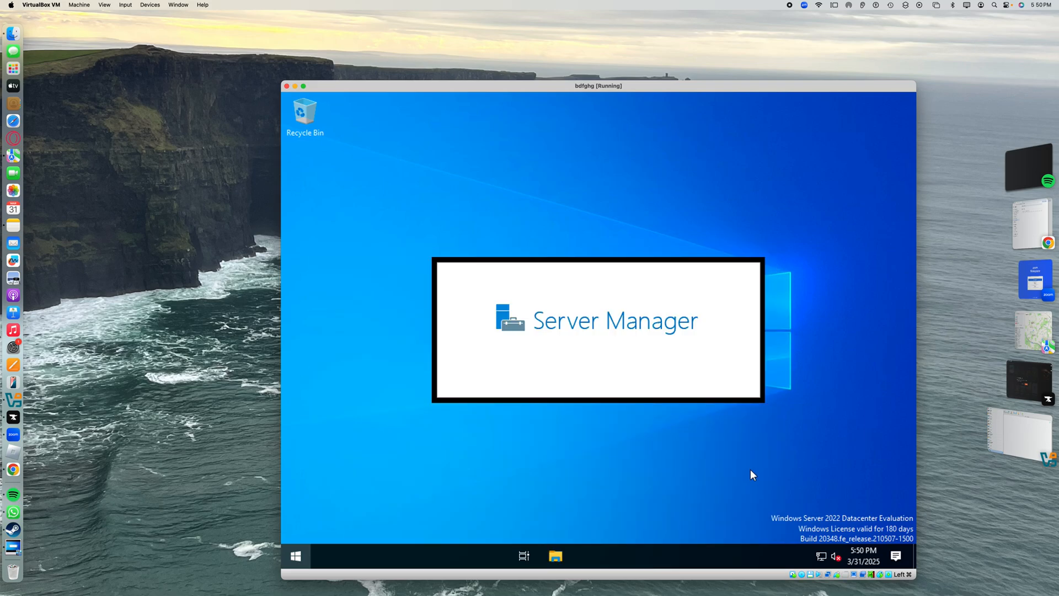
pyautogui.press('super')
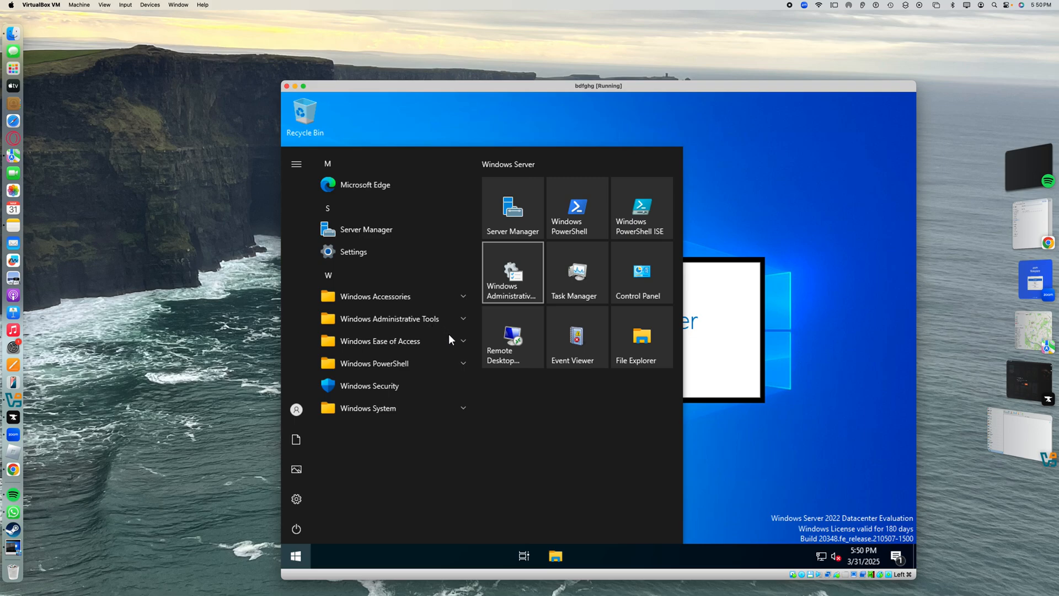
pyautogui.press('super+s')
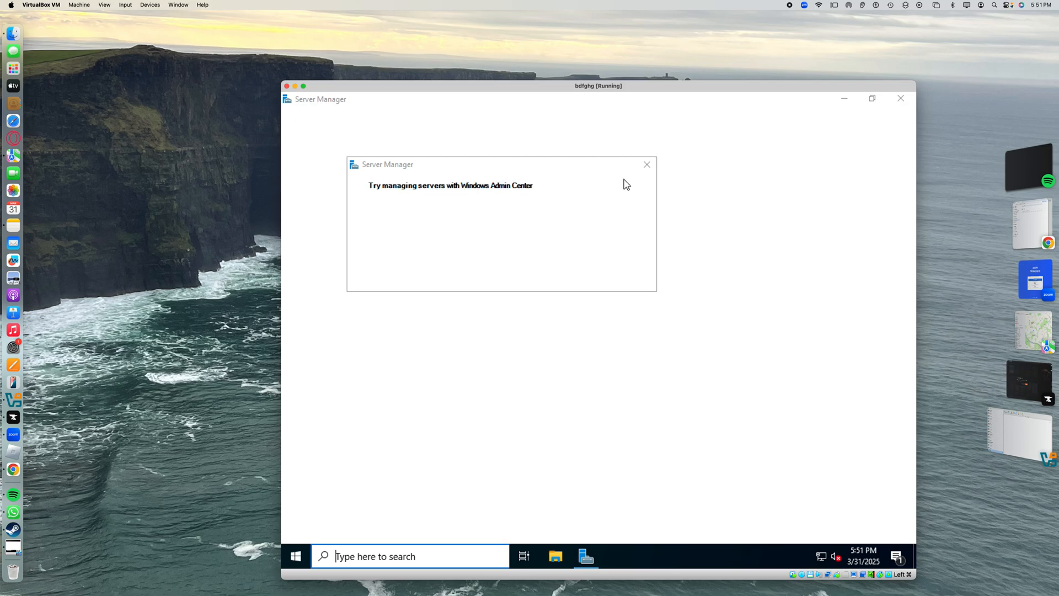
# Dismiss the Windows Admin Center prompt and try to add roles and features from the Server Manager dashboard
pyautogui.click(646, 164)
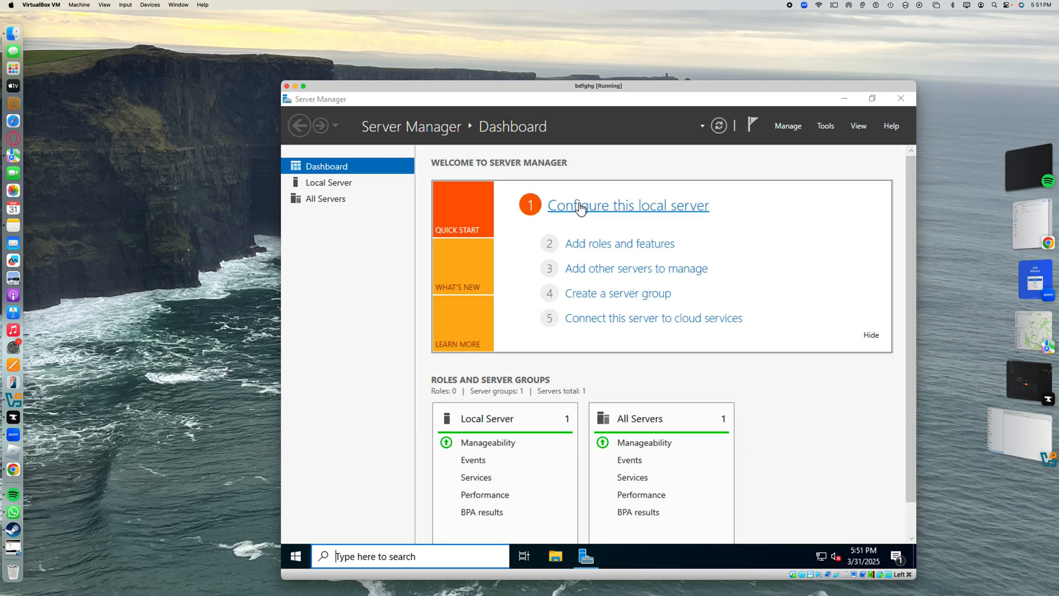
pyautogui.click(590, 243)
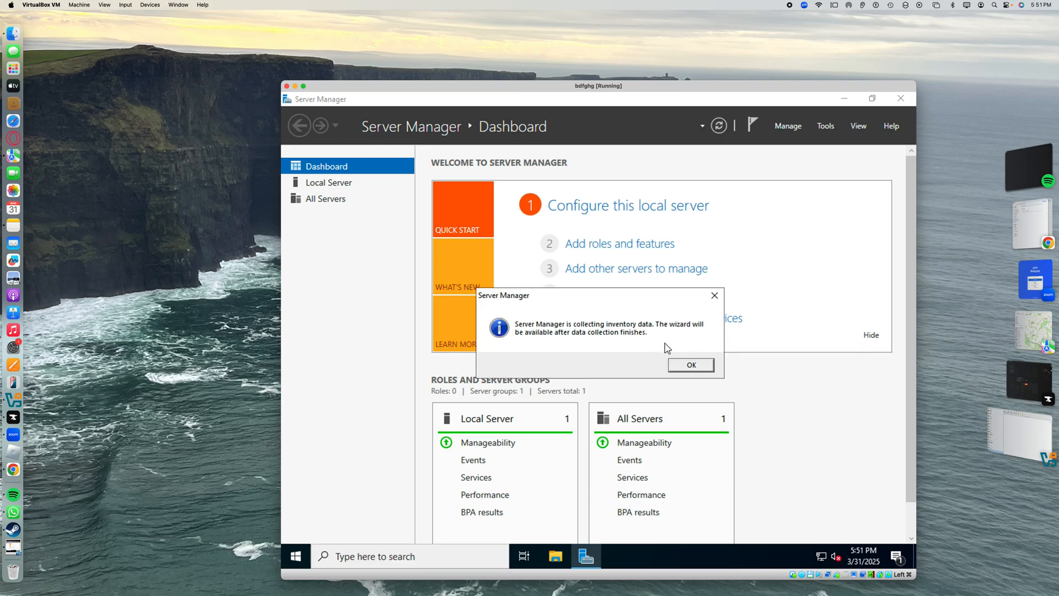
pyautogui.click(693, 364)
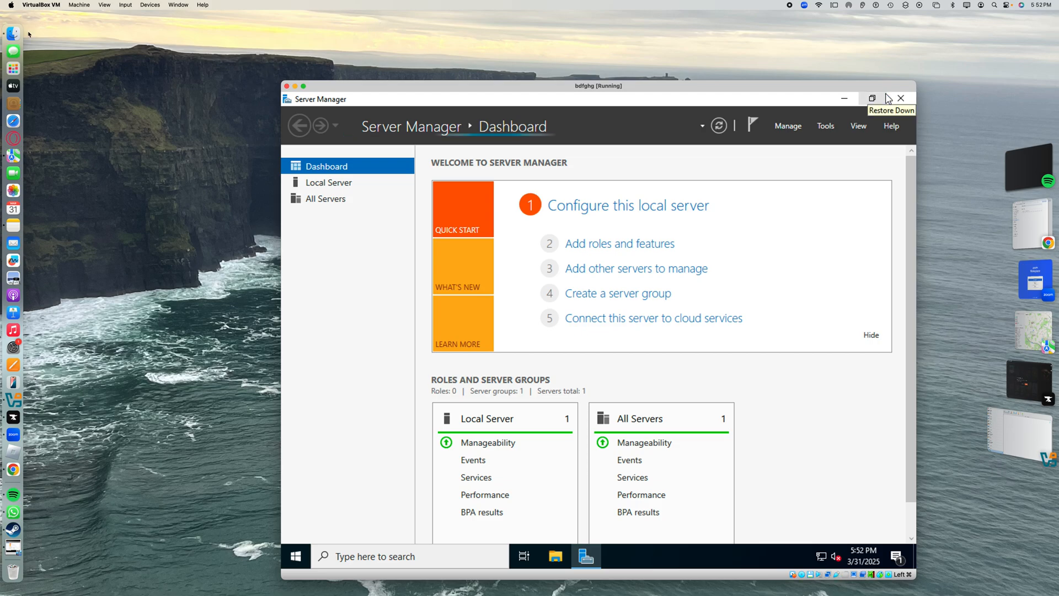
# Send an ACPI shutdown signal to the running bdfghg machine
pyautogui.click(78, 4)
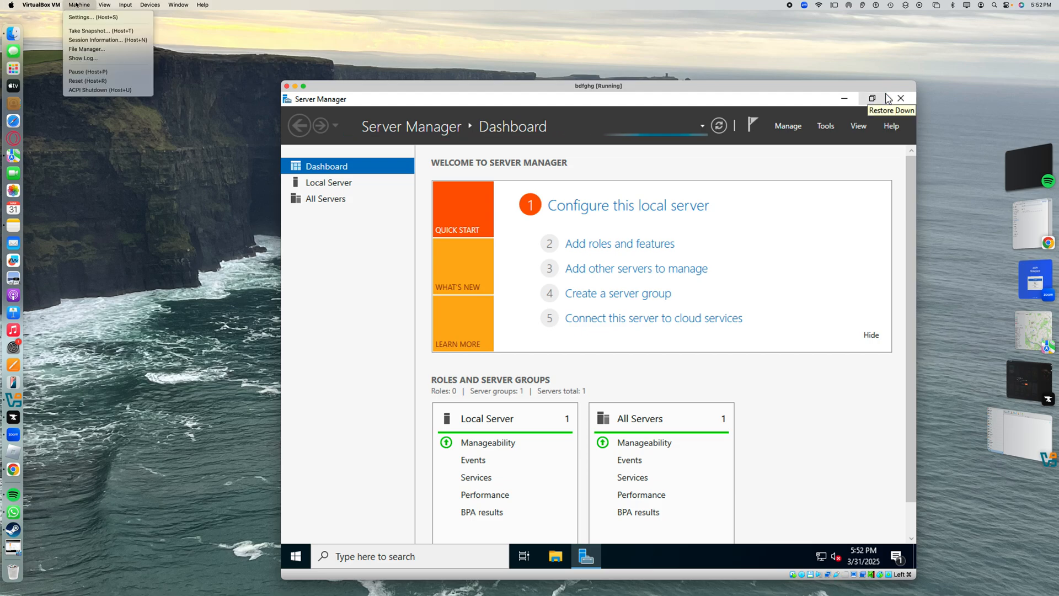
pyautogui.click(100, 91)
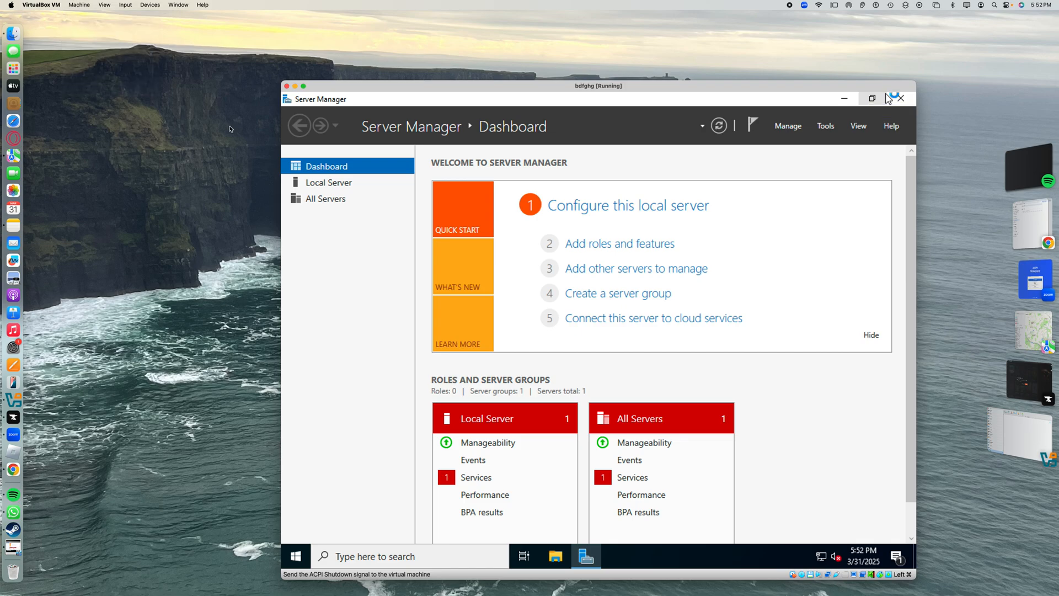